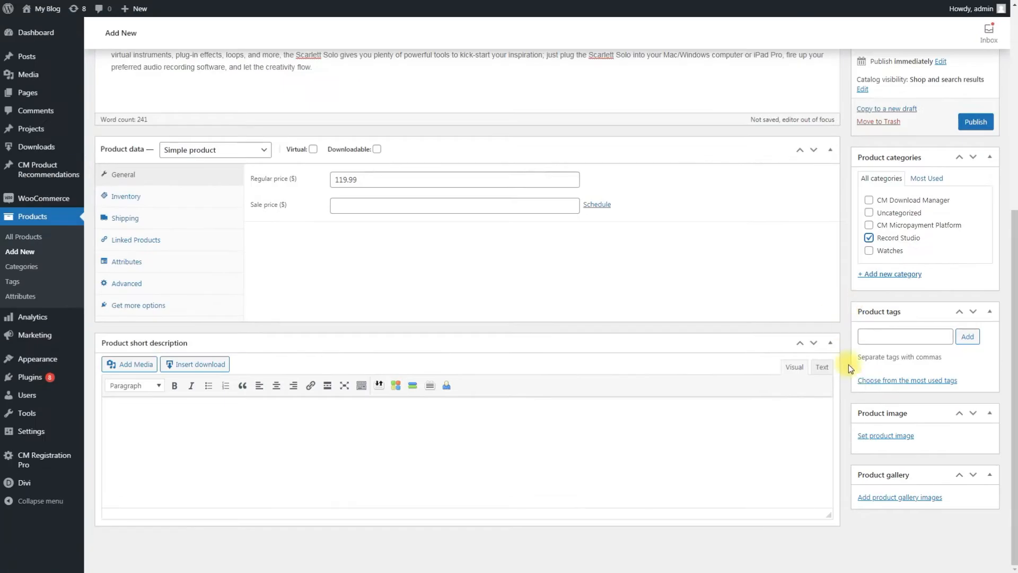
Set 01.jpg, the red audio interface photo, from the media library as the product image
{"action": "left_click", "coordinate": [873, 518]}
{"action": "left_click", "coordinate": [240, 157]}
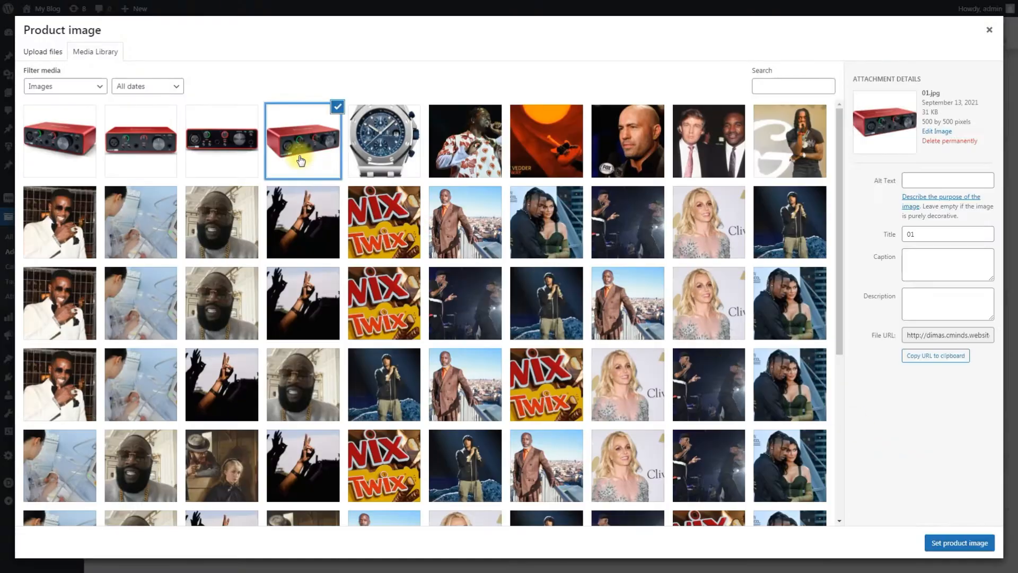
{"action": "left_click", "coordinate": [949, 539]}
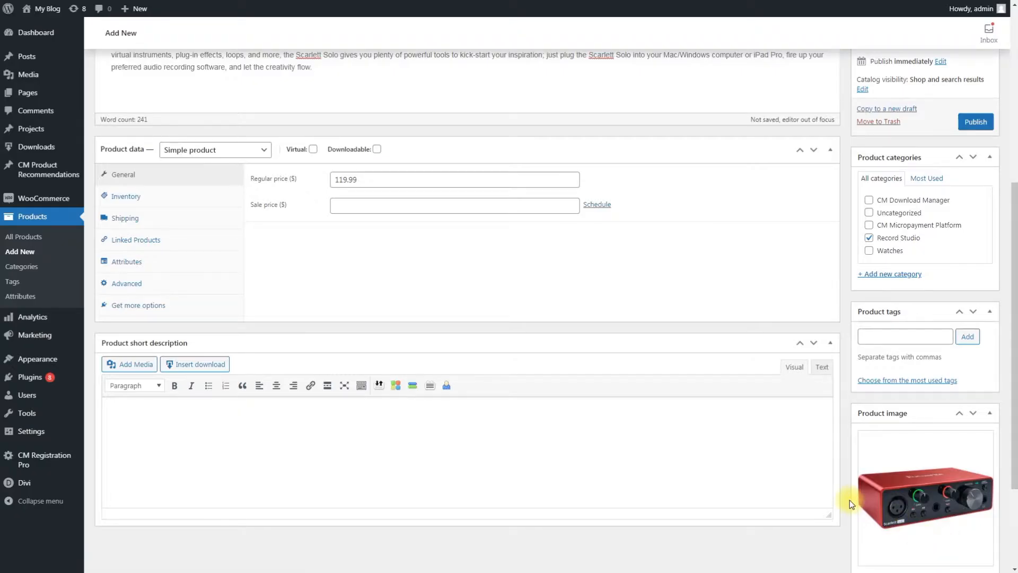
Add the three other red audio interface photos from the media library to the product gallery
{"action": "scroll", "coordinate": [849, 501], "scroll_direction": "down", "scroll_amount": 3}
{"action": "left_click", "coordinate": [901, 518]}
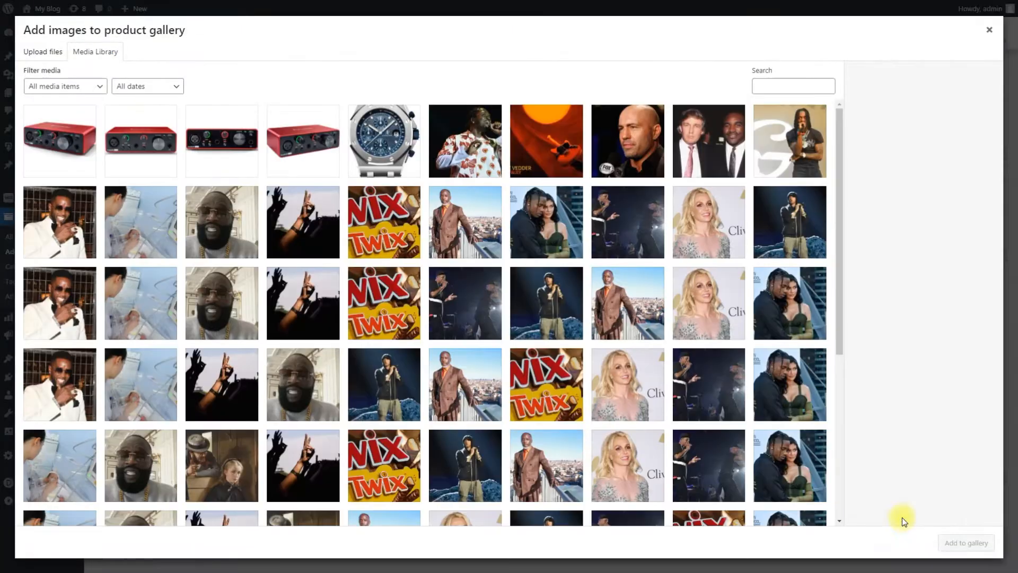
{"action": "left_click", "coordinate": [250, 169]}
{"action": "left_click", "coordinate": [59, 140], "text": "shift"}
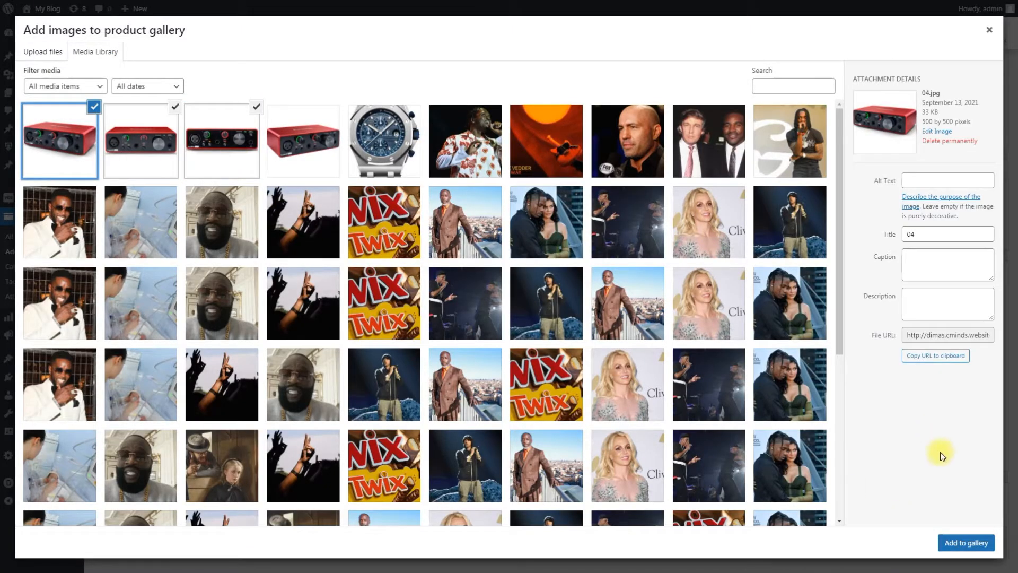
{"action": "left_click", "coordinate": [952, 540]}
Publish the new audio interface product
{"action": "scroll", "coordinate": [777, 467], "scroll_direction": "up", "scroll_amount": 10}
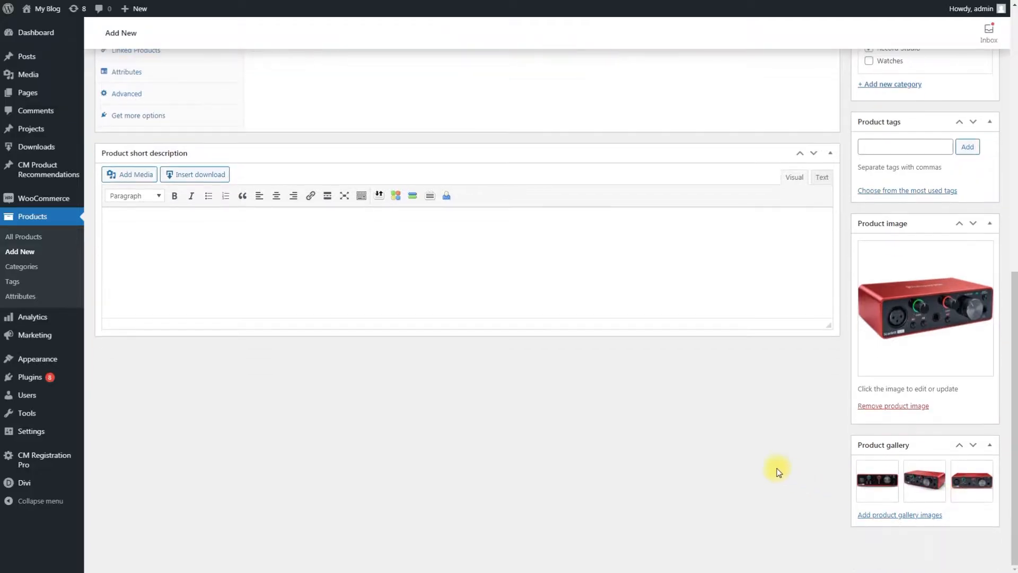
{"action": "scroll", "coordinate": [778, 472], "scroll_direction": "up", "scroll_amount": 1}
{"action": "left_click", "coordinate": [977, 447]}
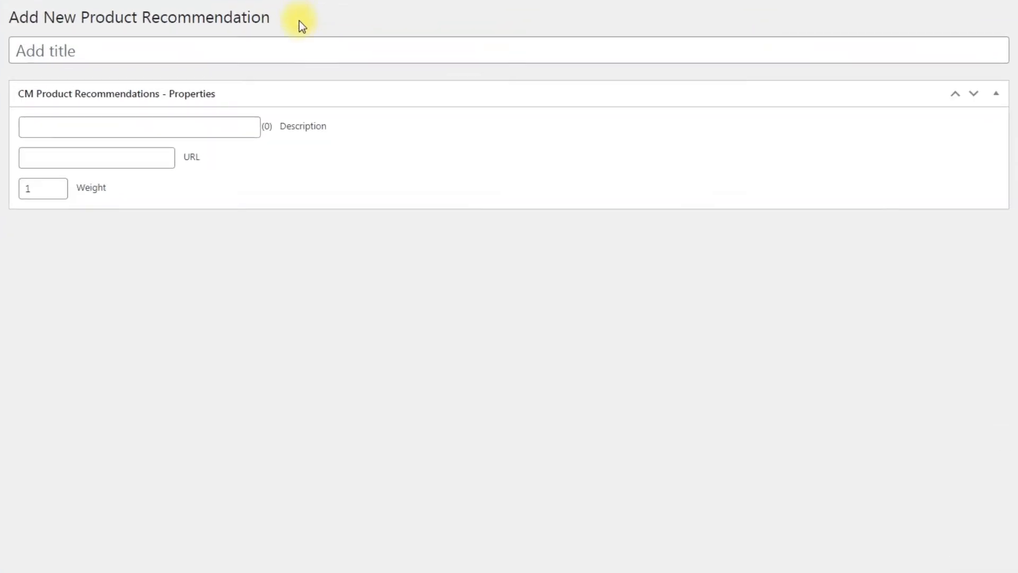
Title the product recommendation "Focusrite Scarlett Solo 2x2 USB audio interface" and describe it as "The third-generation Focusrite Scarlett Solo 2x2 USB audio interface"
{"action": "type", "text": "Focusrite Scarlett Solo 2x2 USB audio interface"}
{"action": "left_click", "coordinate": [257, 84]}
{"action": "left_click", "coordinate": [214, 127]}
{"action": "key", "text": "ctrl+v"}
{"action": "left_click", "coordinate": [366, 142]}
Enter the product page's address as the recommendation's URL and set its weight to 90
{"action": "left_click", "coordinate": [148, 157]}
{"action": "key", "text": "ctrl+v"}
{"action": "left_click", "coordinate": [192, 178]}
{"action": "left_click_drag", "start_coordinate": [56, 189], "coordinate": [7, 190]}
{"action": "type", "text": "90"}
{"action": "left_click", "coordinate": [81, 232]}
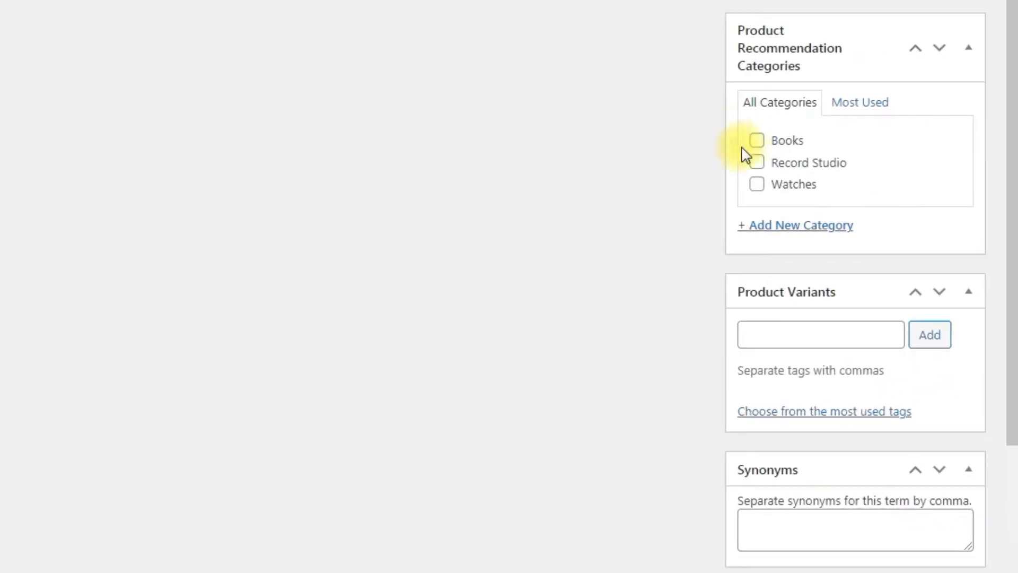
Assign the recommendation to the Record Studio category and add the synonyms "Focusrite Scarlet, Audio Interface"
{"action": "left_click", "coordinate": [854, 316]}
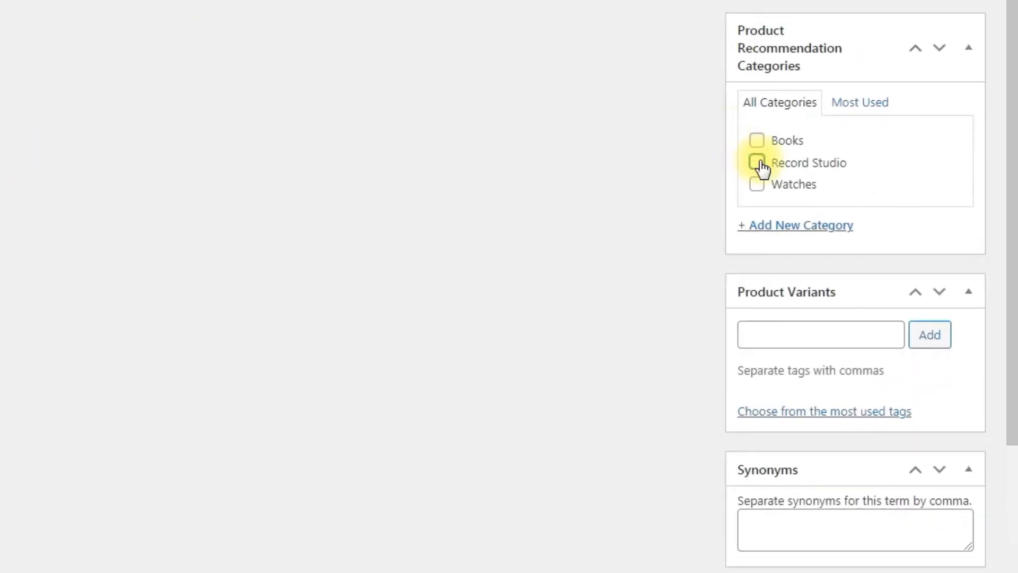
{"action": "scroll", "coordinate": [686, 180], "scroll_direction": "down", "scroll_amount": 4}
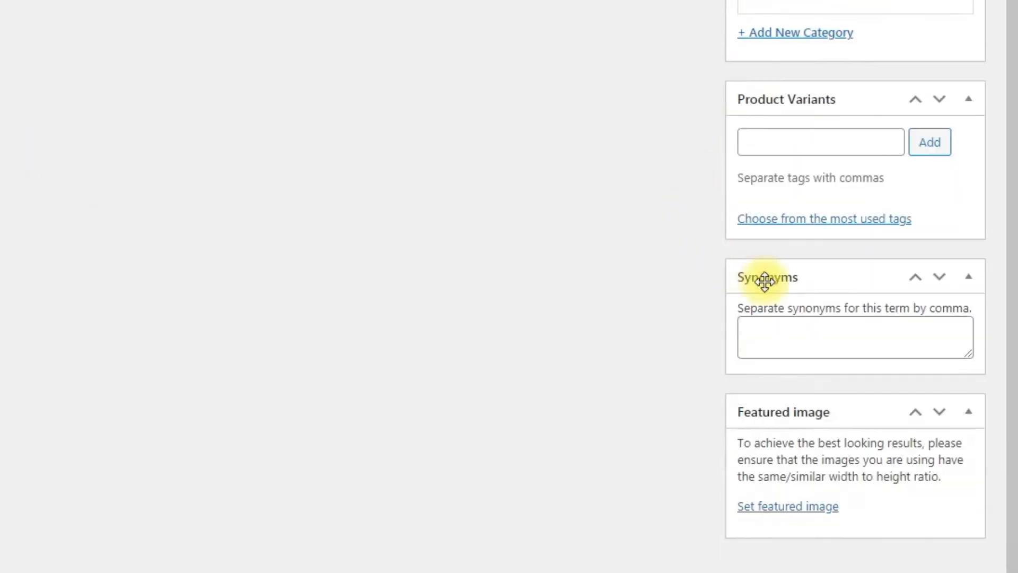
{"action": "left_click", "coordinate": [884, 332]}
{"action": "type", "text": "Focusrite Scarlet, Audio Interface"}
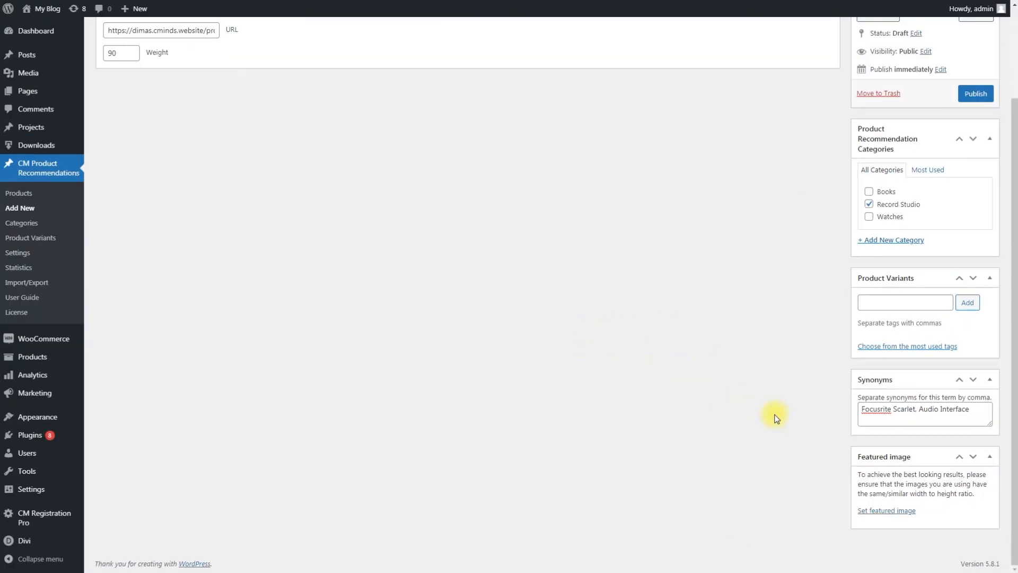
Set 01.jpg as the recommendation's featured image and publish the recommendation
{"action": "left_click", "coordinate": [886, 510]}
{"action": "left_click", "coordinate": [320, 139]}
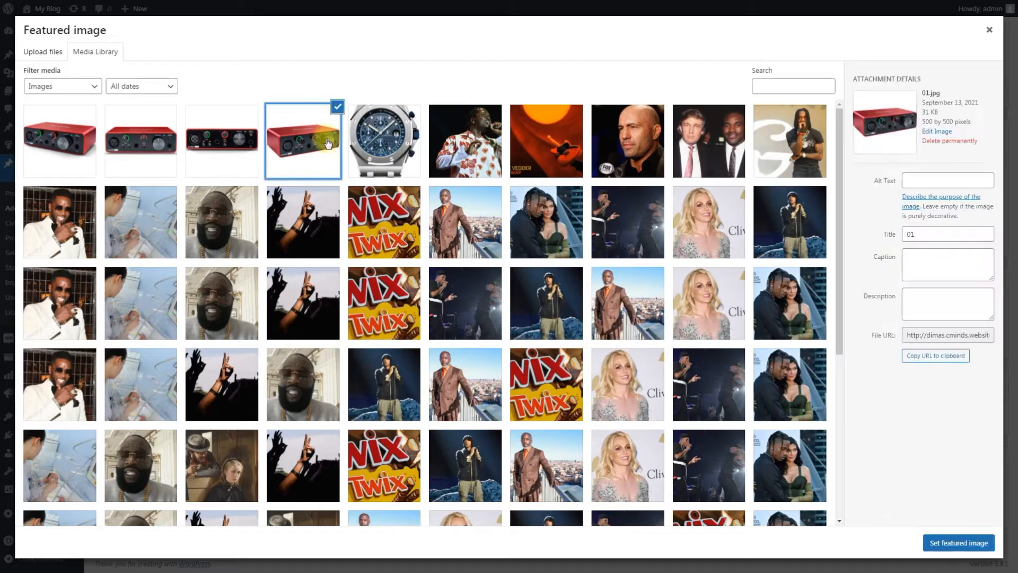
{"action": "left_click", "coordinate": [943, 539]}
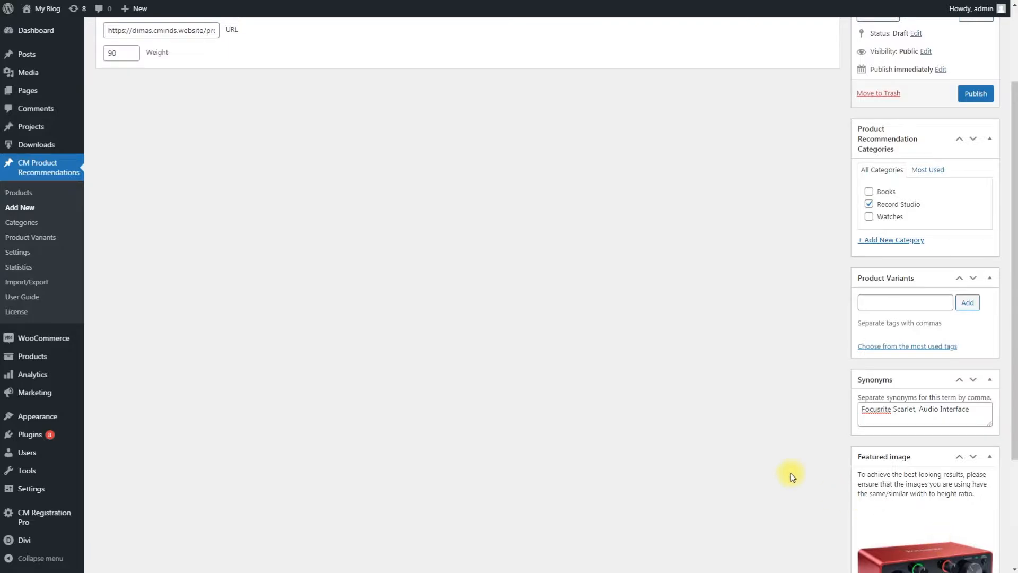
{"action": "scroll", "coordinate": [792, 474], "scroll_direction": "down", "scroll_amount": 4}
{"action": "scroll", "coordinate": [790, 474], "scroll_direction": "up", "scroll_amount": 5}
{"action": "left_click", "coordinate": [975, 205]}
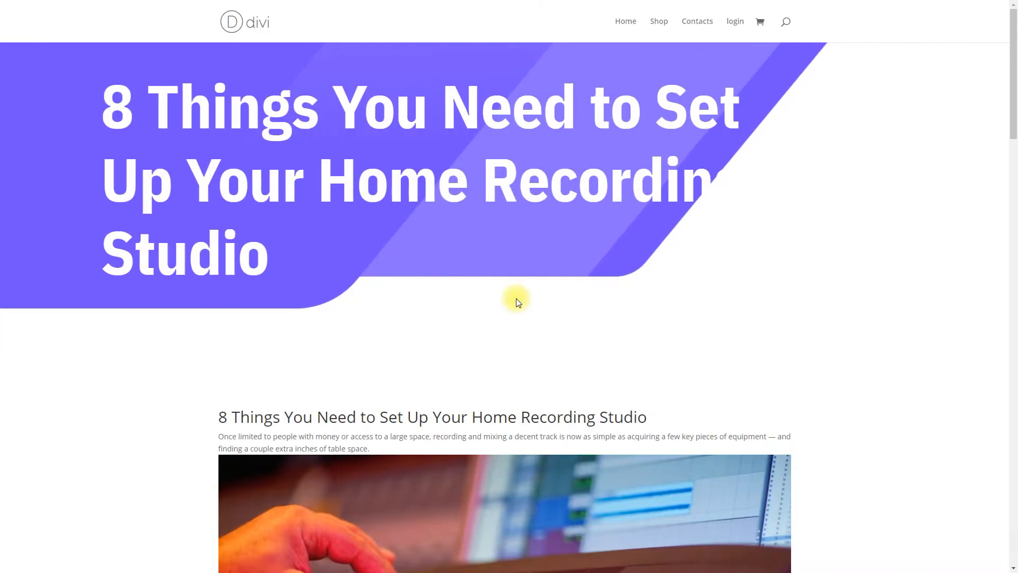
Find the product recommendations at the end of the home recording studio article and open the Focusrite Scarlett Solo item
{"action": "scroll", "coordinate": [517, 301], "scroll_direction": "down", "scroll_amount": 15}
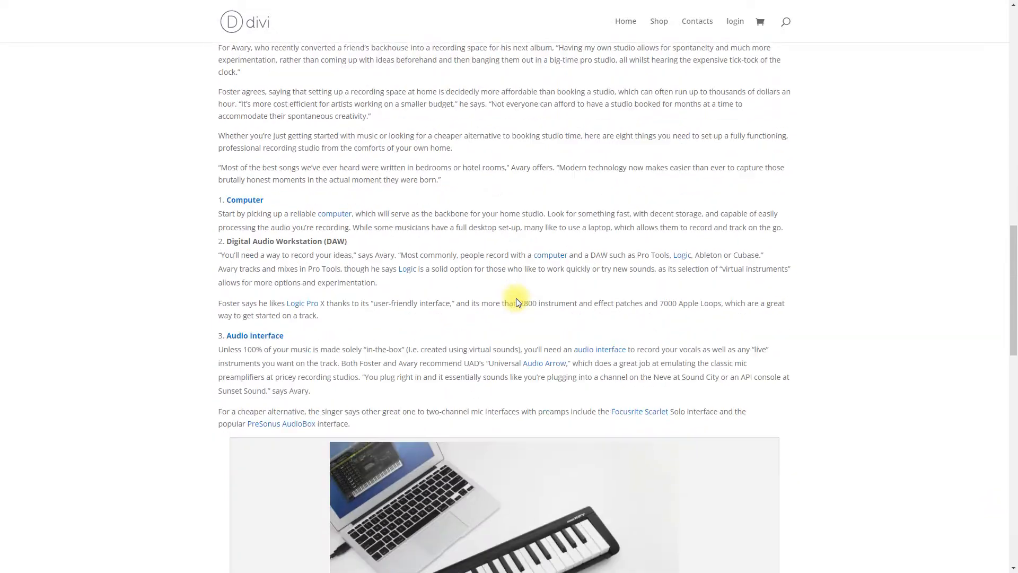
{"action": "scroll", "coordinate": [516, 299], "scroll_direction": "down", "scroll_amount": 15}
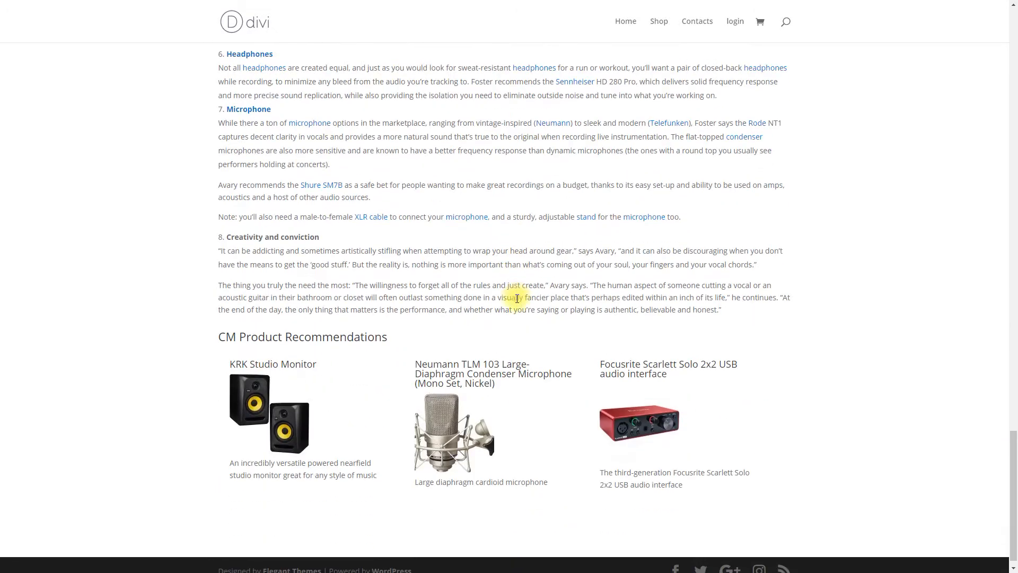
{"action": "left_click", "coordinate": [643, 411]}
Look through the gallery images and details on the audio interface's product page
{"action": "left_click", "coordinate": [310, 328]}
{"action": "left_click", "coordinate": [344, 331]}
{"action": "left_click", "coordinate": [401, 328]}
{"action": "scroll", "coordinate": [532, 344], "scroll_direction": "down", "scroll_amount": 1}
{"action": "scroll", "coordinate": [533, 345], "scroll_direction": "down", "scroll_amount": 8}
{"action": "scroll", "coordinate": [532, 341], "scroll_direction": "down", "scroll_amount": 2}
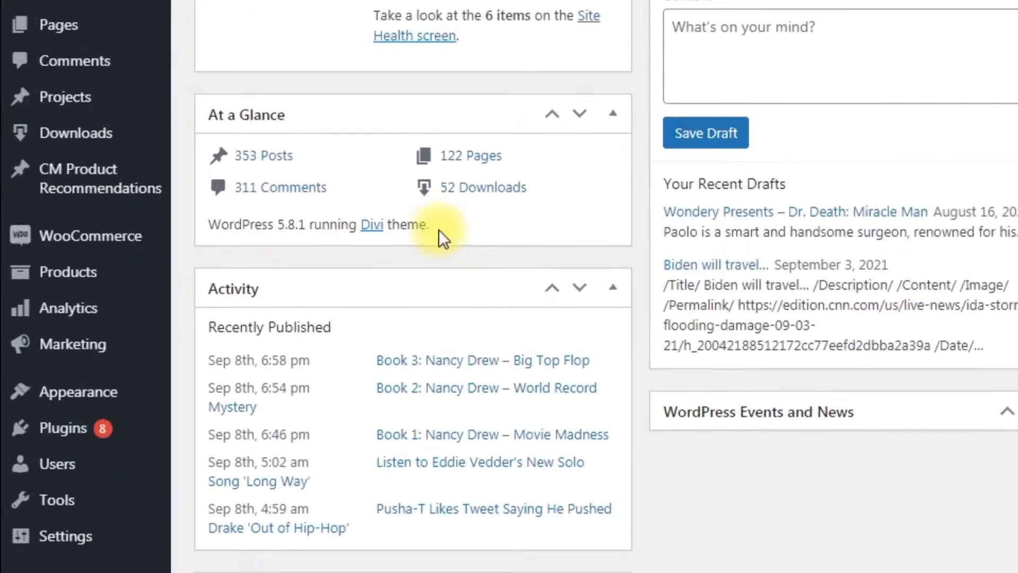
Open the CM Product Recommendations settings and review the general and widget display options
{"action": "mouse_move", "coordinate": [64, 206]}
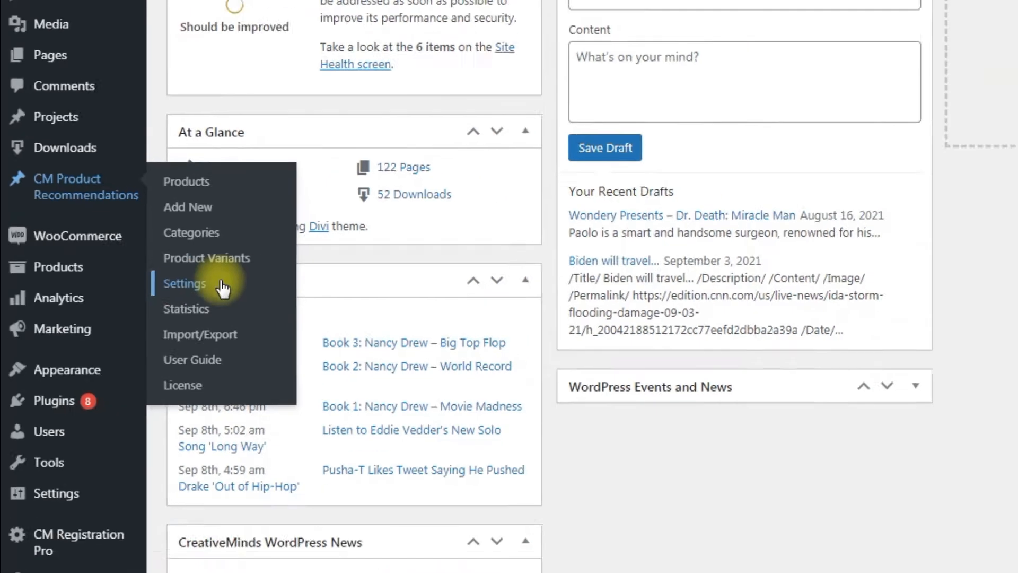
{"action": "left_click", "coordinate": [258, 294]}
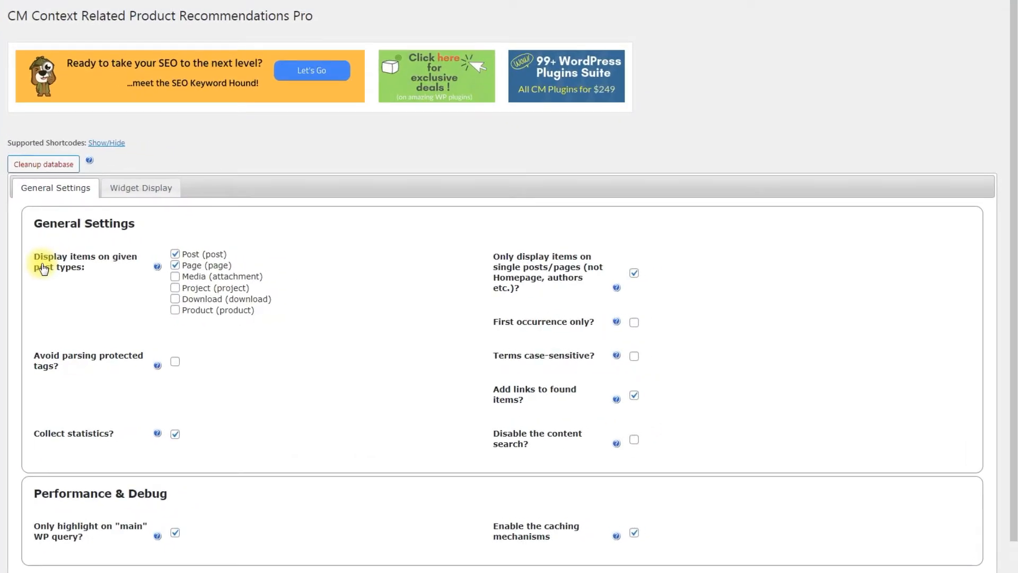
{"action": "scroll", "coordinate": [44, 269], "scroll_direction": "down", "scroll_amount": 1}
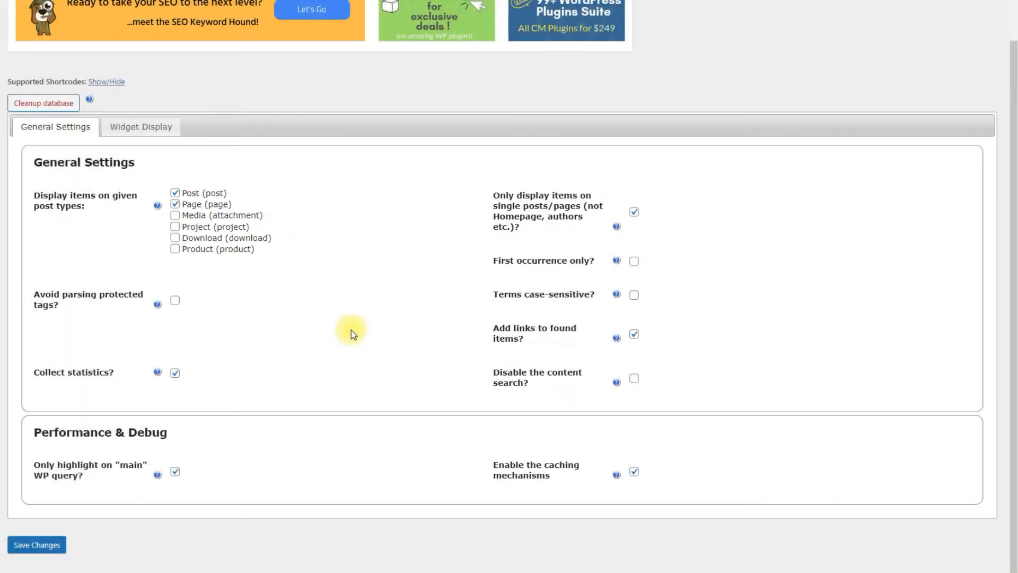
{"action": "left_click", "coordinate": [169, 127]}
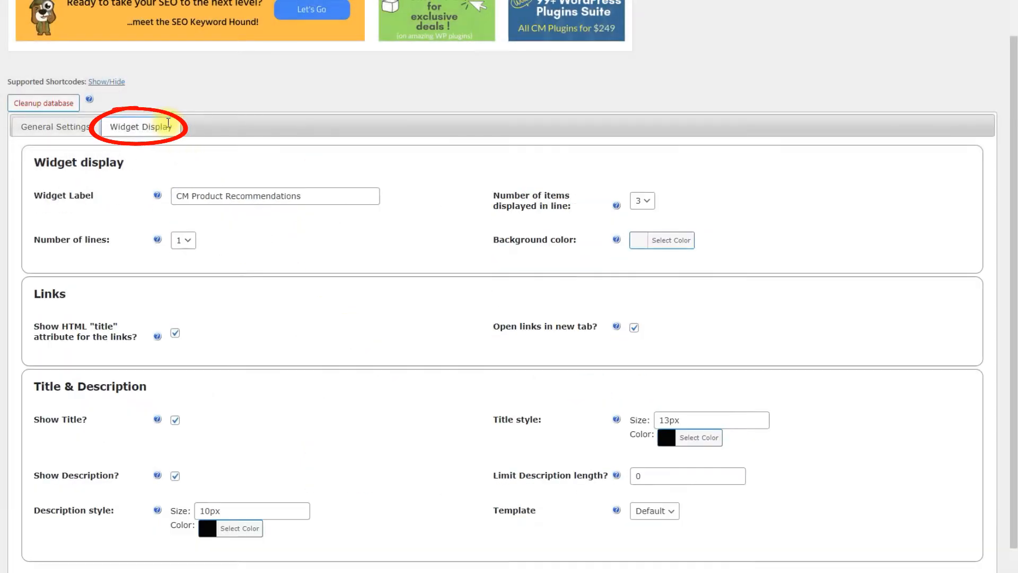
{"action": "scroll", "coordinate": [418, 208], "scroll_direction": "down", "scroll_amount": 1}
{"action": "scroll", "coordinate": [418, 208], "scroll_direction": "down", "scroll_amount": 1}
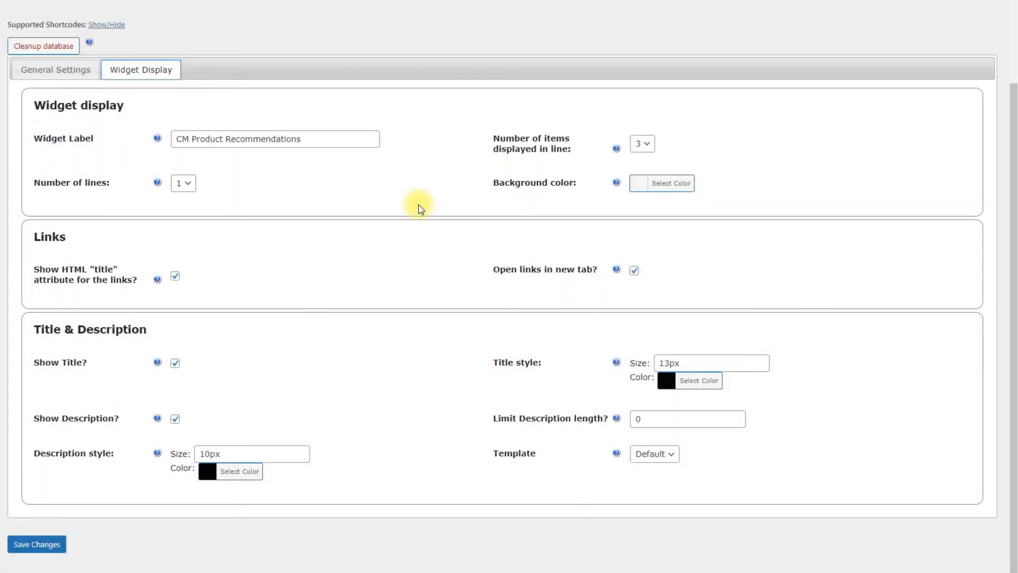
Try the background color #203cdb for the recommendations widget and clear it again
{"action": "left_click", "coordinate": [672, 183]}
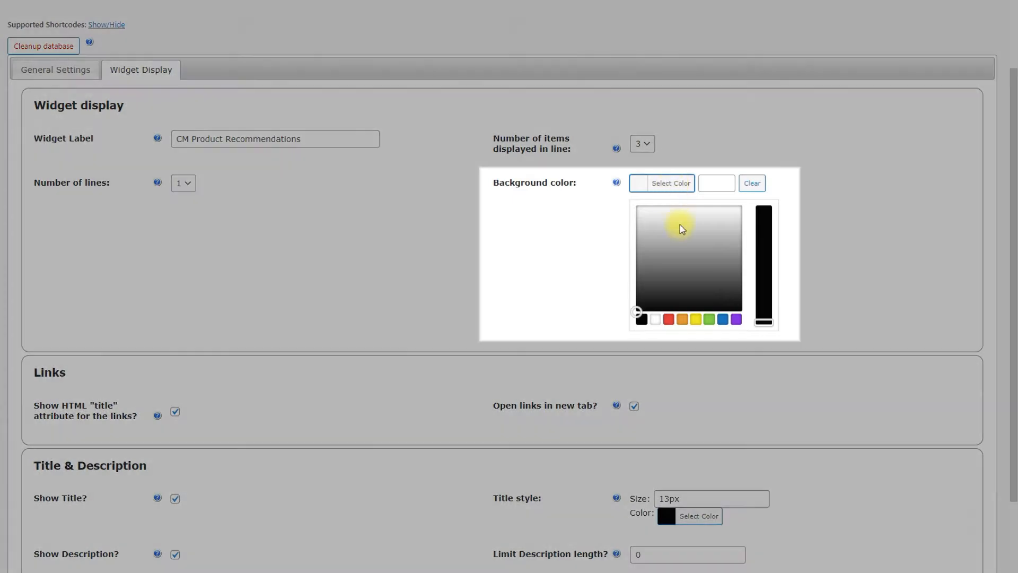
{"action": "left_click", "coordinate": [761, 229]}
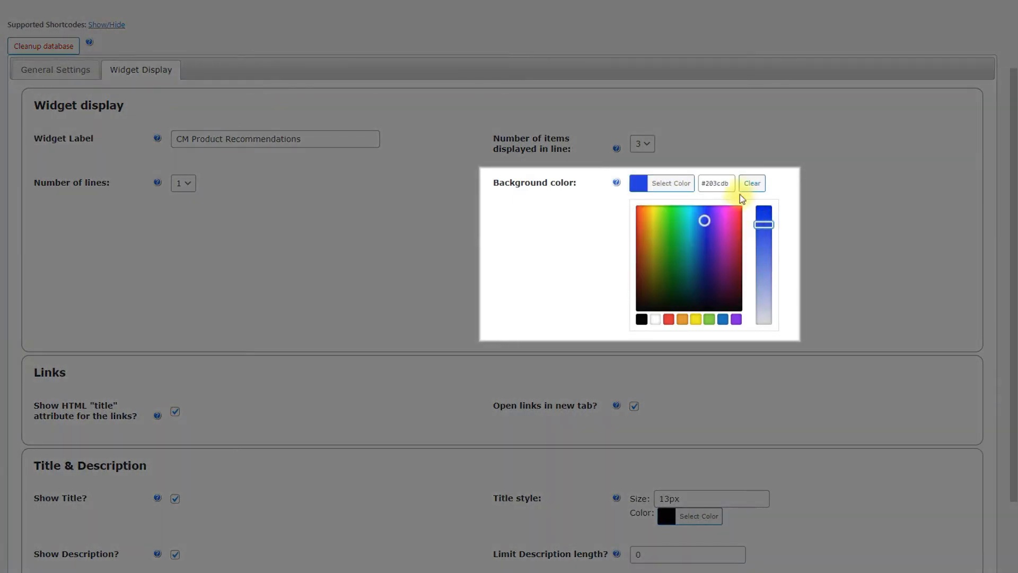
{"action": "left_click", "coordinate": [751, 183]}
{"action": "left_click", "coordinate": [829, 206]}
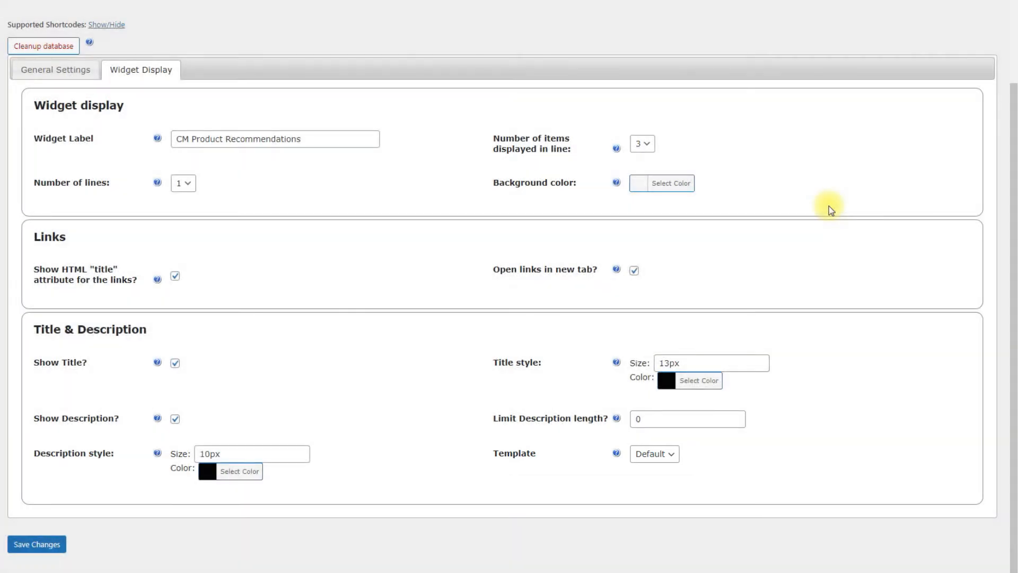
Switch the widget template to Slider to examine its slider settings, and set it back to Default
{"action": "left_click", "coordinate": [669, 454]}
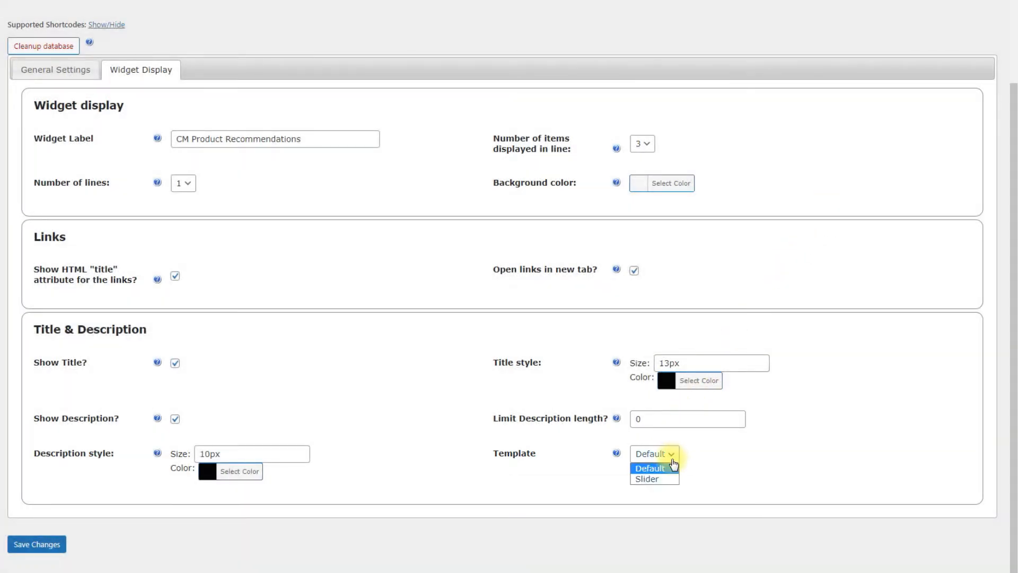
{"action": "left_click", "coordinate": [672, 477]}
{"action": "scroll", "coordinate": [773, 447], "scroll_direction": "down", "scroll_amount": 2}
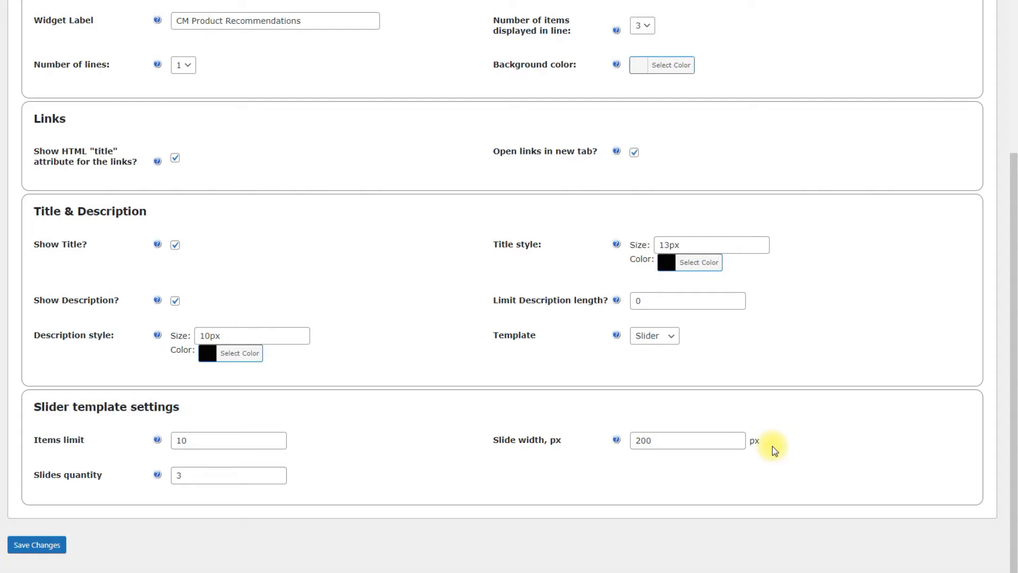
{"action": "left_click", "coordinate": [663, 338]}
{"action": "left_click", "coordinate": [663, 346]}
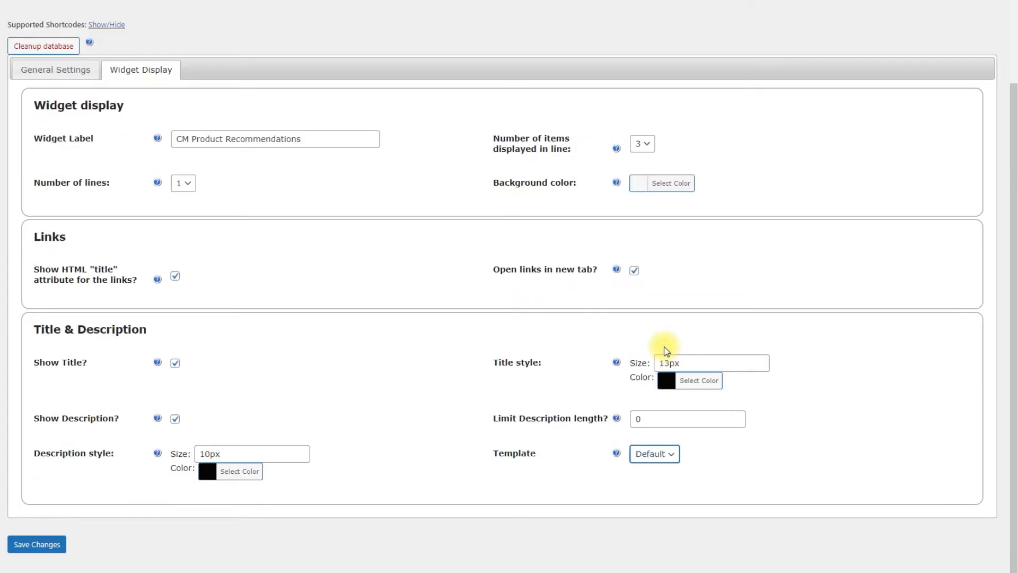
{"action": "left_click", "coordinate": [666, 350]}
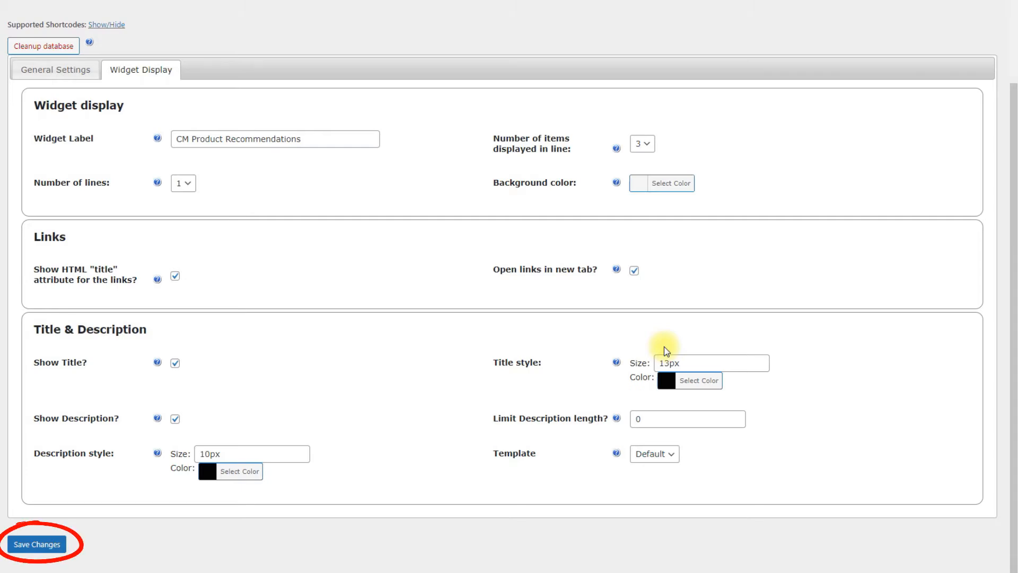
Fill in a new product recommendation category named "Record Studio" with the description "Studio category"
{"action": "scroll", "coordinate": [666, 350], "scroll_direction": "up", "scroll_amount": 3}
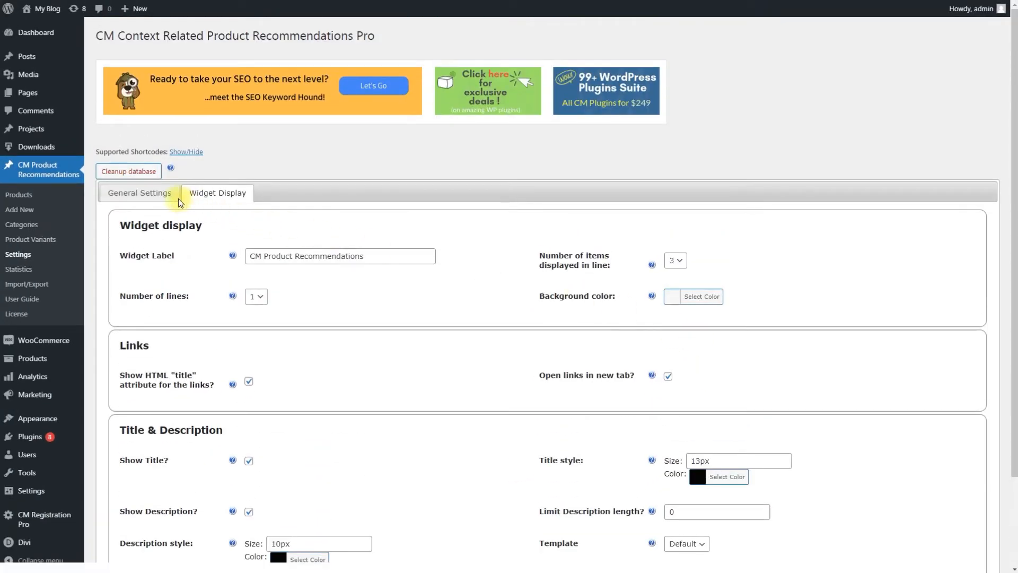
{"action": "left_click", "coordinate": [156, 193]}
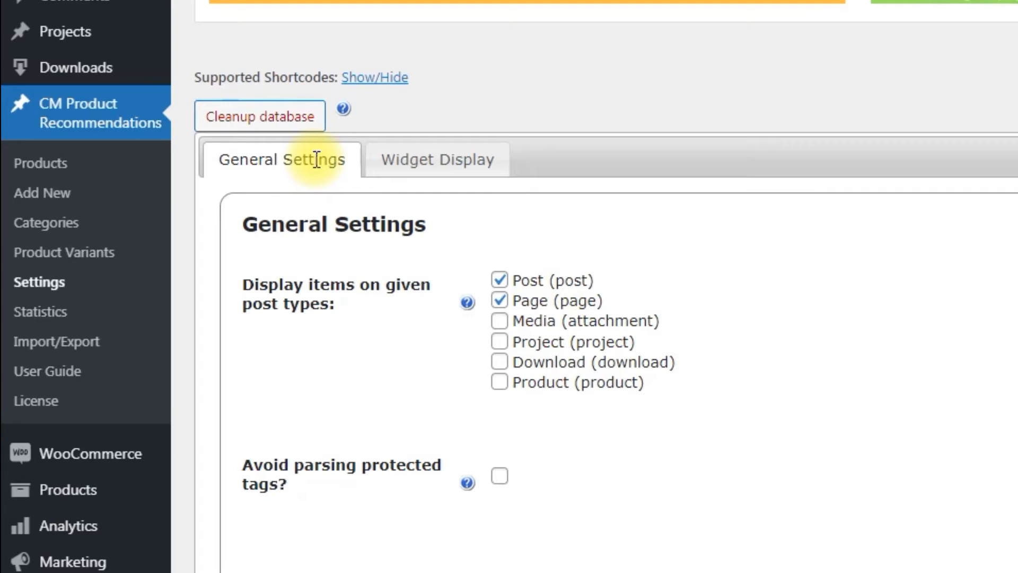
{"action": "left_click", "coordinate": [98, 228]}
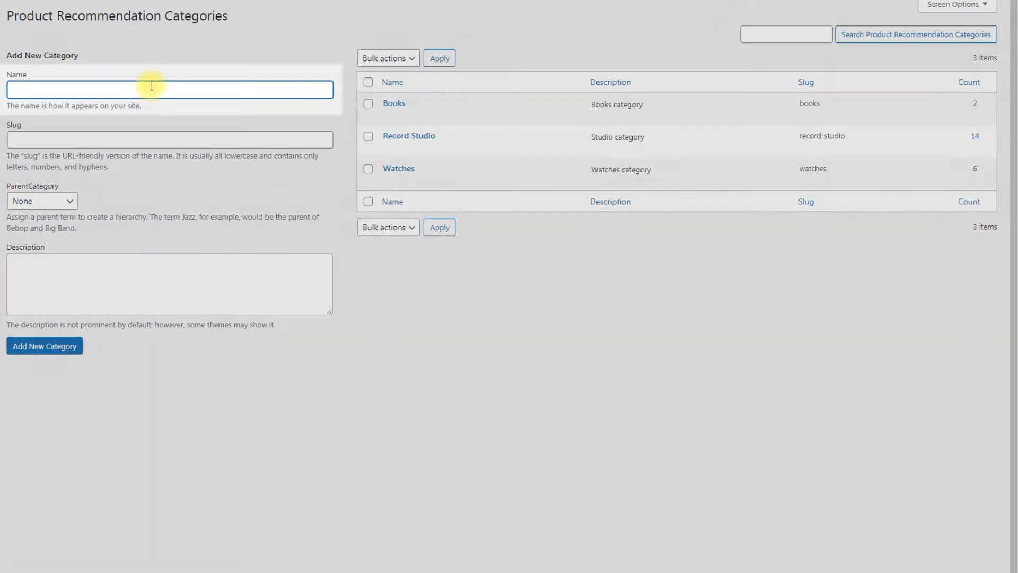
{"action": "type", "text": "Record Studio"}
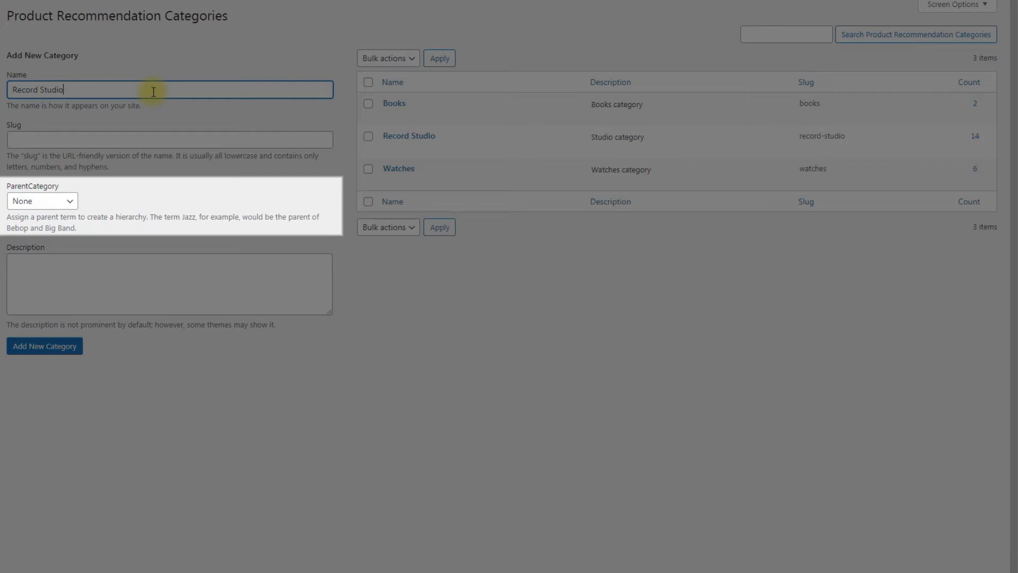
{"action": "left_click", "coordinate": [212, 271]}
{"action": "type", "text": "Studio category"}
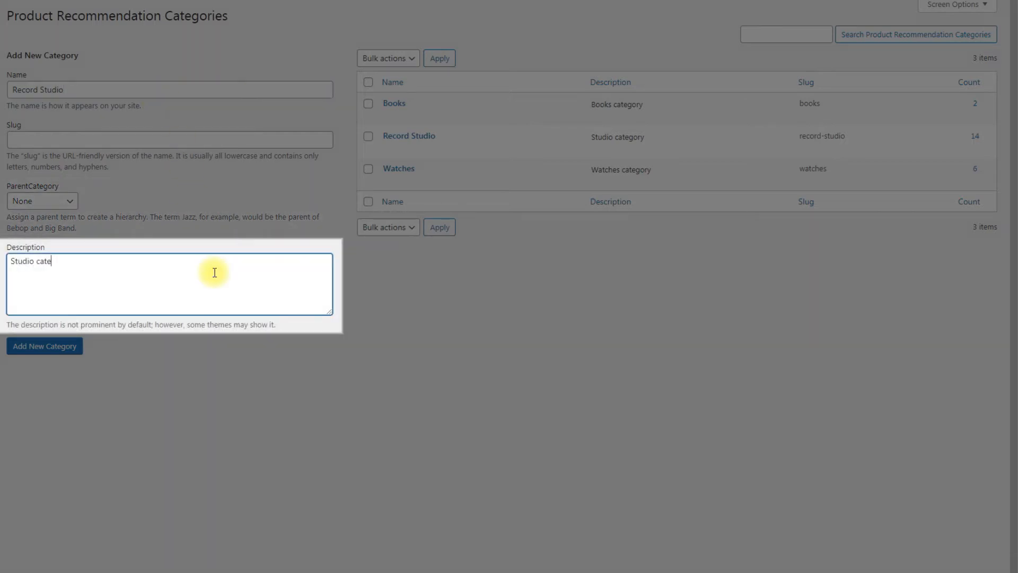
{"action": "left_click", "coordinate": [372, 282]}
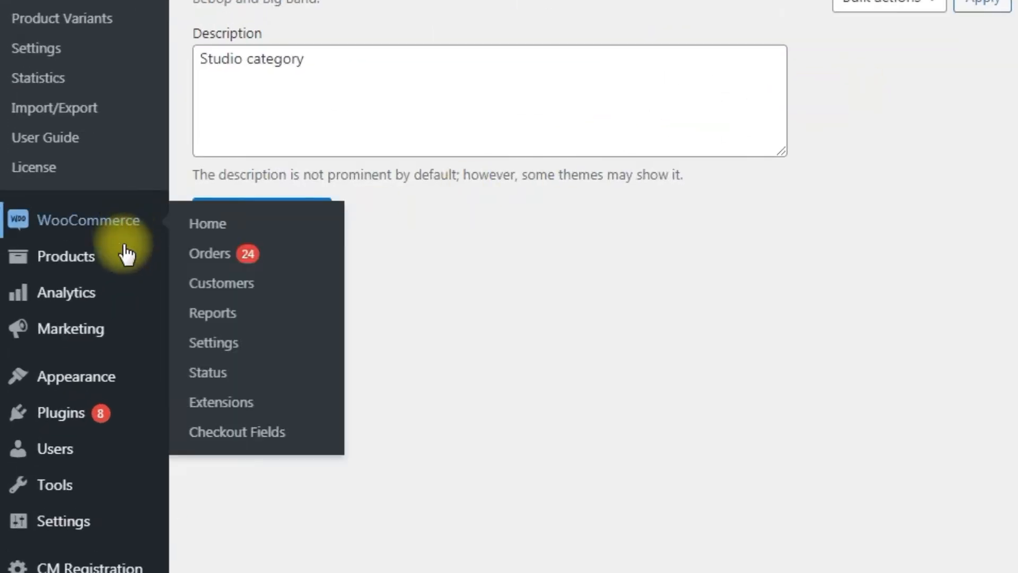
Start a new store product titled "Focusrite Scarlett Solo 2×2 USB Audio Interface (3rd Generation)"
{"action": "mouse_move", "coordinate": [93, 364]}
{"action": "left_click", "coordinate": [233, 289]}
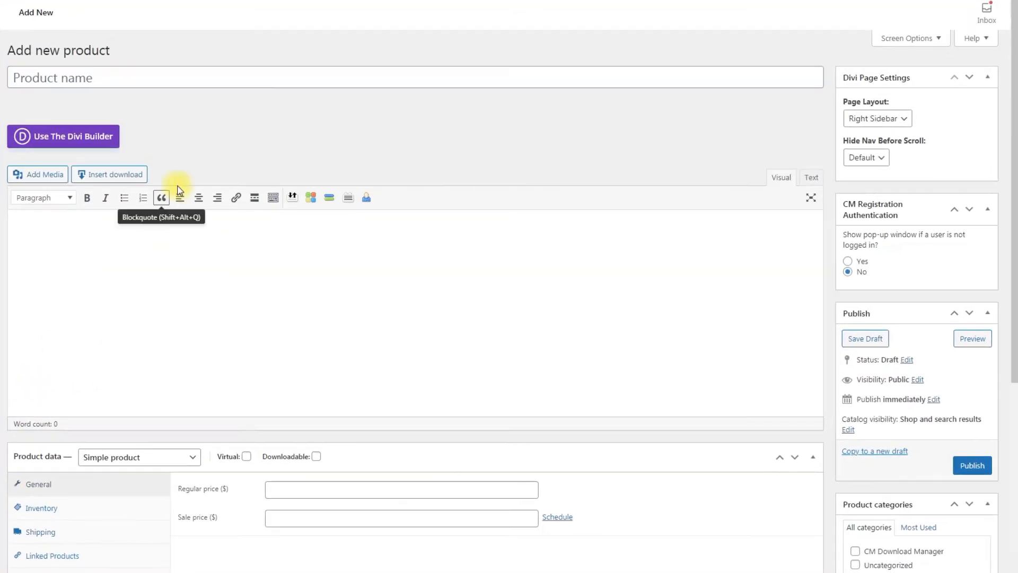
{"action": "type", "text": "Focusrite Scarlett Solo 2×2 USB Audio Interface (3rd Generation)"}
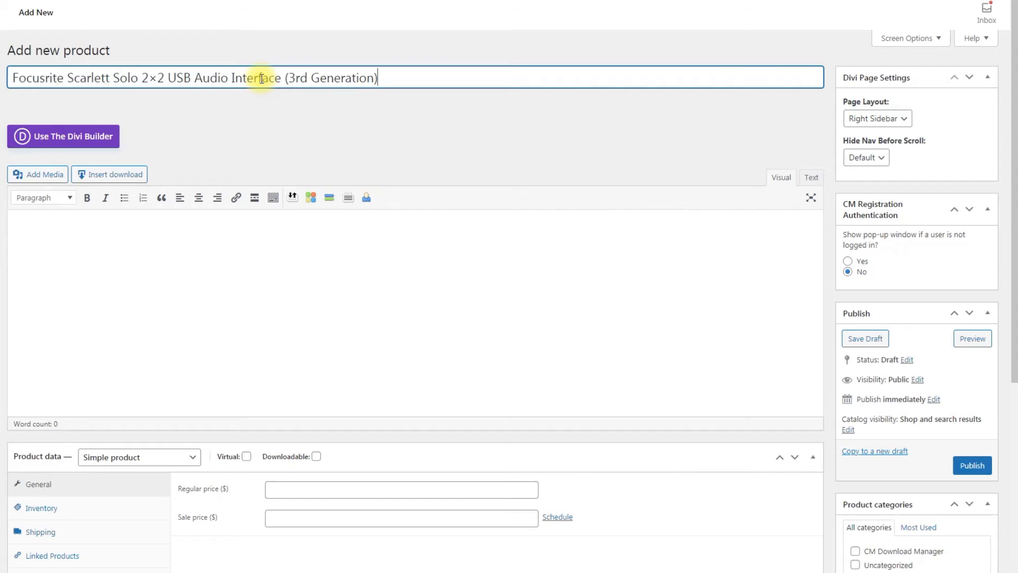
Paste the multi-paragraph product description into the main editor and set the regular price to 119.99
{"action": "left_click", "coordinate": [200, 251]}
{"action": "key", "text": "ctrl+v"}
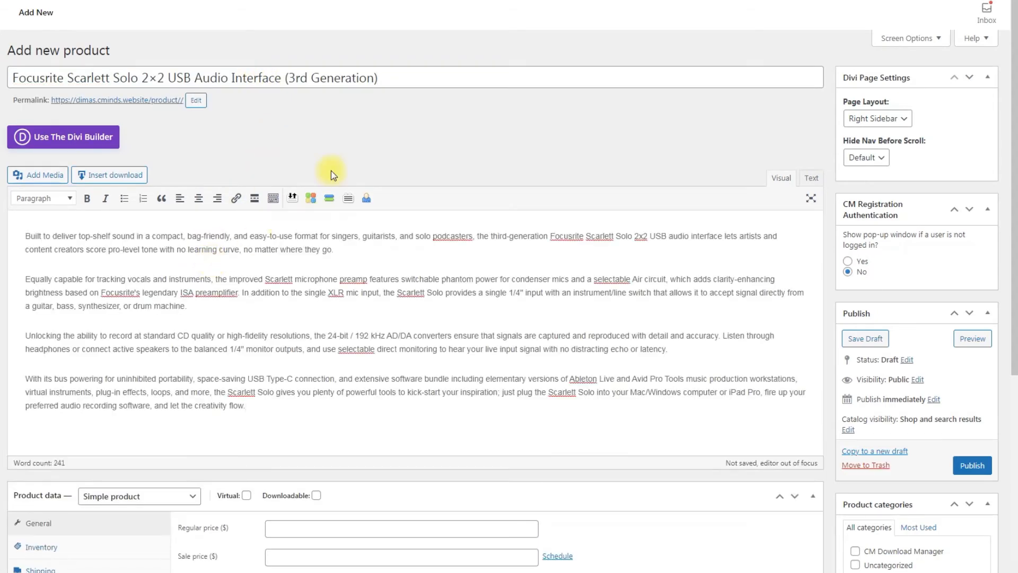
{"action": "scroll", "coordinate": [333, 175], "scroll_direction": "down", "scroll_amount": 5}
{"action": "left_click", "coordinate": [314, 234]}
{"action": "type", "text": "119.99"}
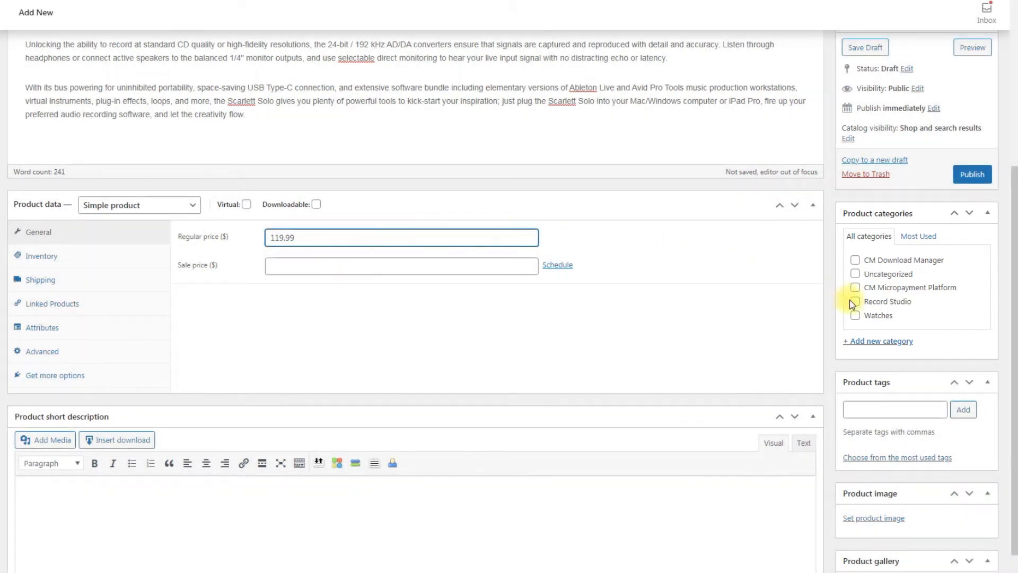
Assign the product to the Record Studio category and set the fourth red audio interface photo in the library as its product image
{"action": "left_click", "coordinate": [853, 302]}
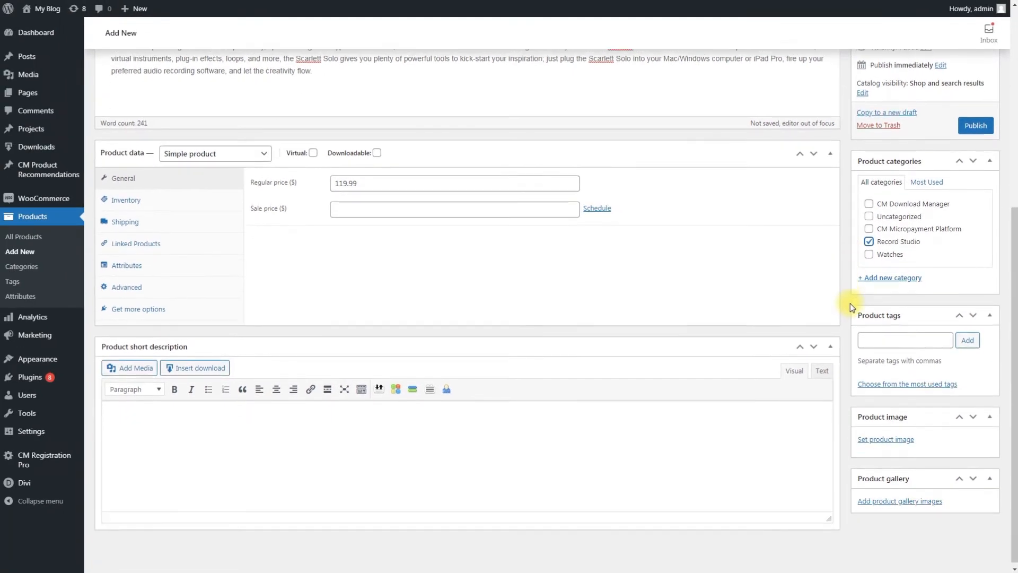
{"action": "left_click", "coordinate": [885, 435]}
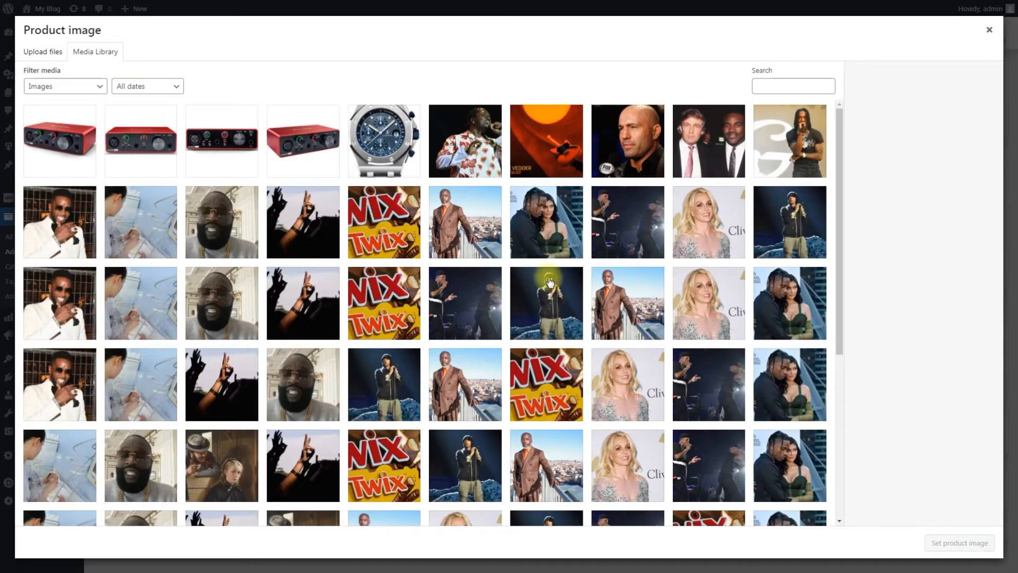
{"action": "left_click", "coordinate": [300, 161]}
{"action": "left_click", "coordinate": [959, 542]}
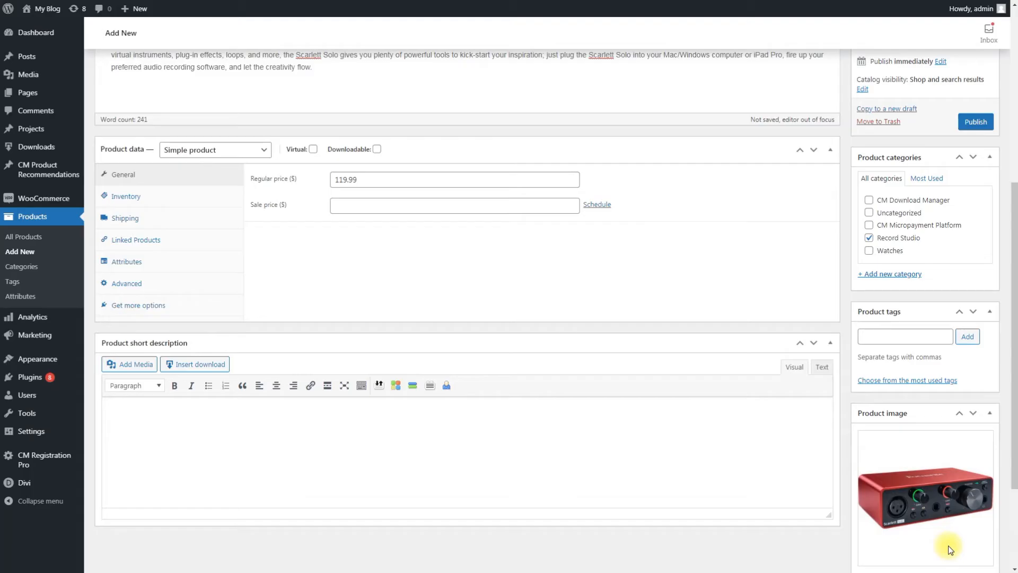
Add the other three red audio interface photos from the media library to the product gallery
{"action": "scroll", "coordinate": [872, 513], "scroll_direction": "down", "scroll_amount": 3}
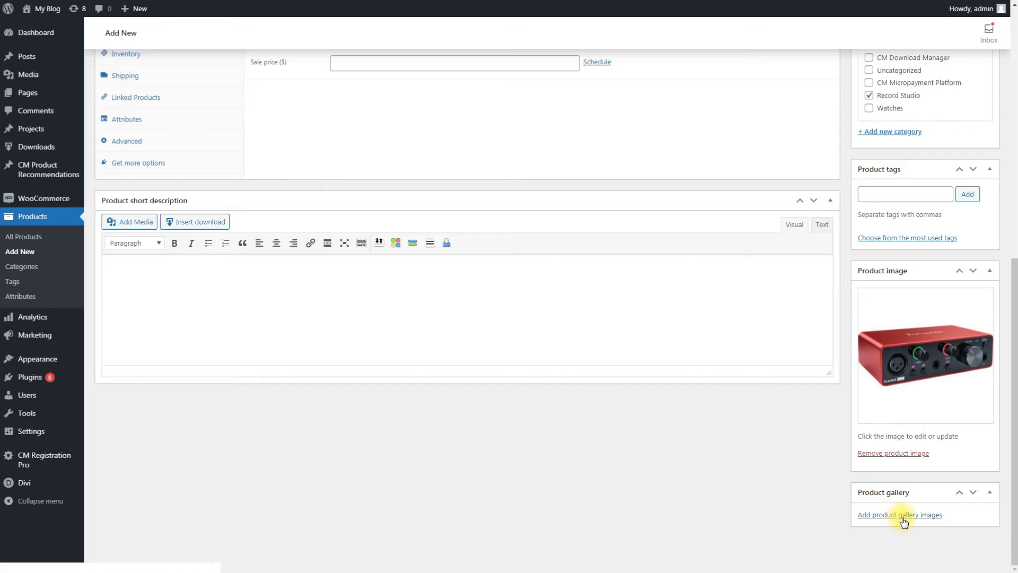
{"action": "left_click", "coordinate": [901, 517]}
{"action": "left_click", "coordinate": [236, 159]}
{"action": "left_click", "coordinate": [74, 140], "text": "shift"}
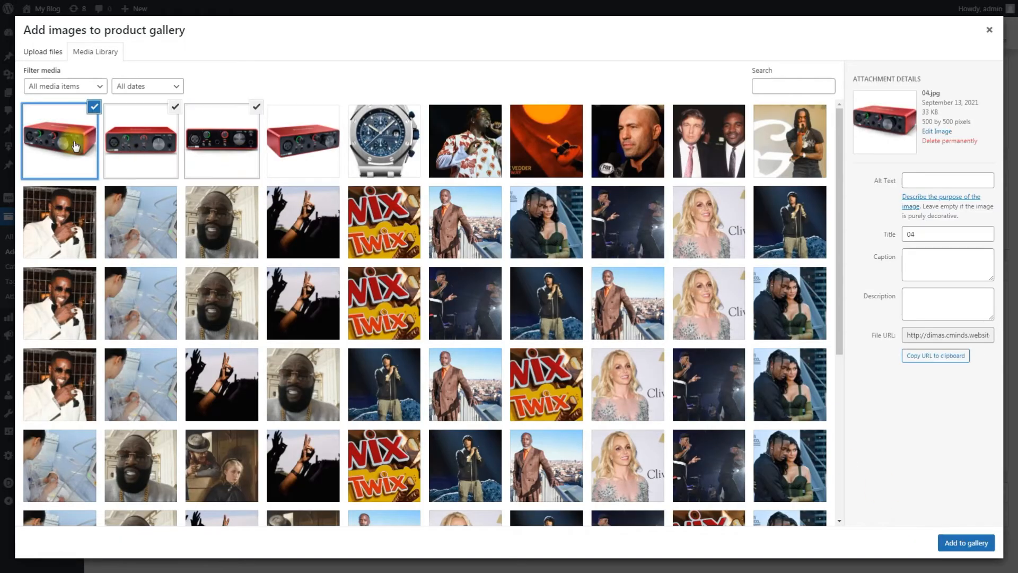
{"action": "left_click", "coordinate": [954, 541]}
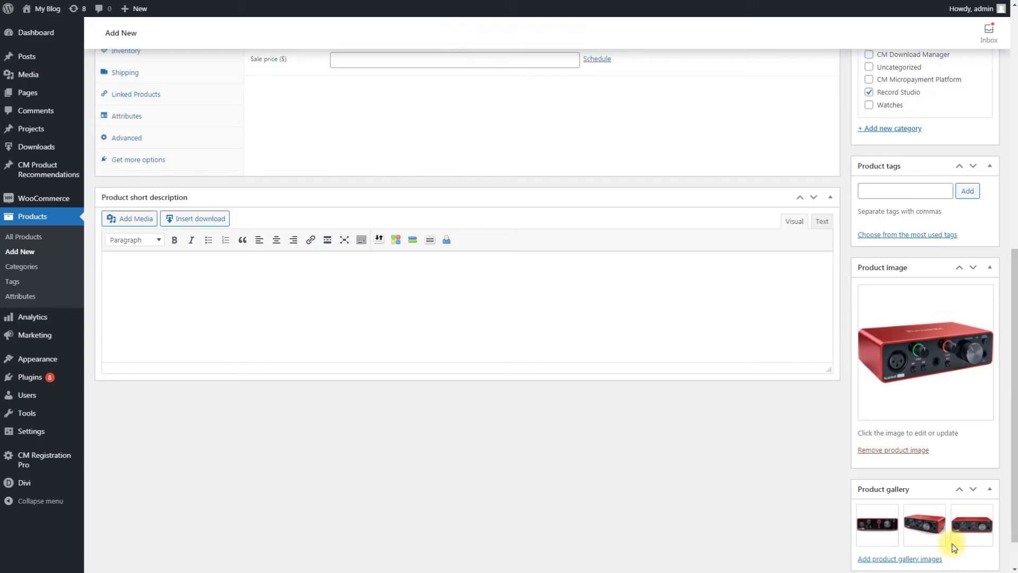
Publish the store product and copy its permalink address
{"action": "scroll", "coordinate": [774, 467], "scroll_direction": "down", "scroll_amount": 1}
{"action": "scroll", "coordinate": [777, 472], "scroll_direction": "up", "scroll_amount": 10}
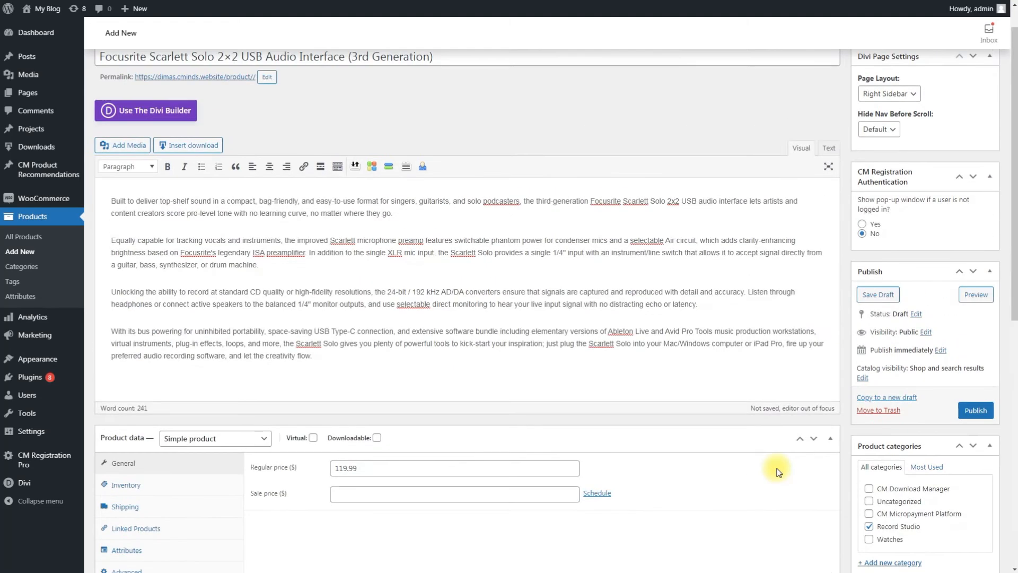
{"action": "left_click", "coordinate": [976, 447]}
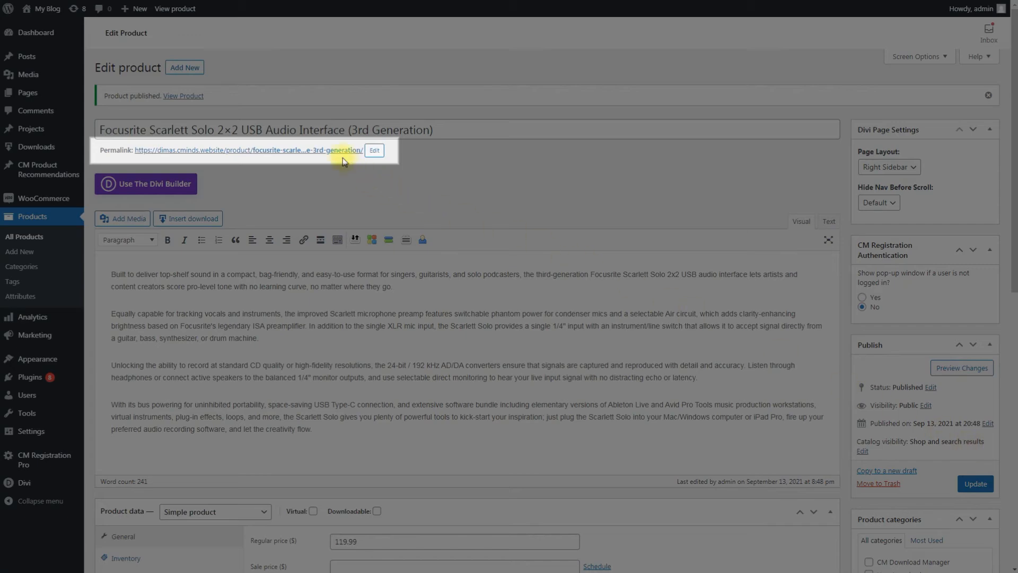
{"action": "right_click", "coordinate": [341, 153]}
{"action": "left_click", "coordinate": [386, 229]}
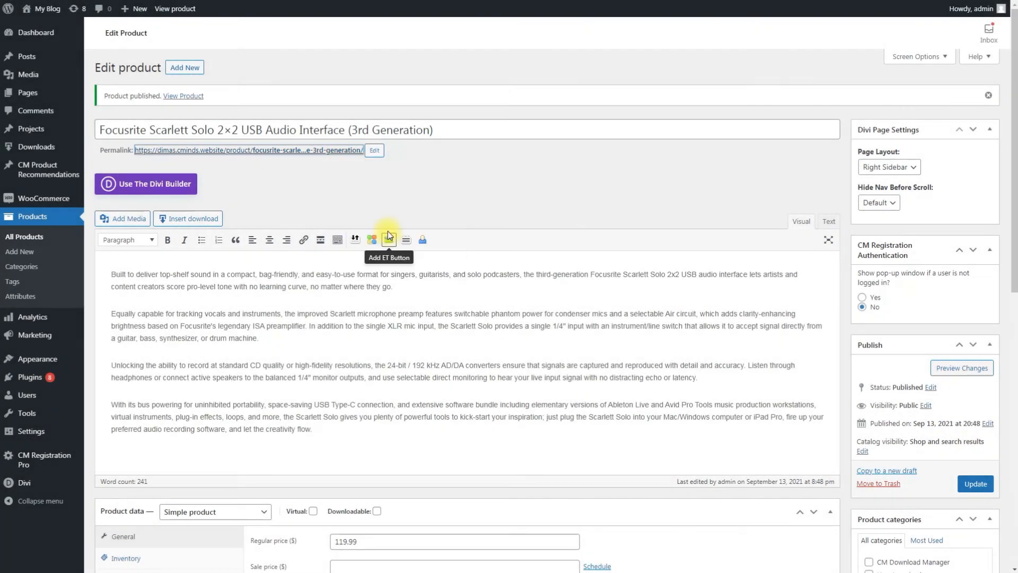
{"action": "left_click", "coordinate": [399, 204]}
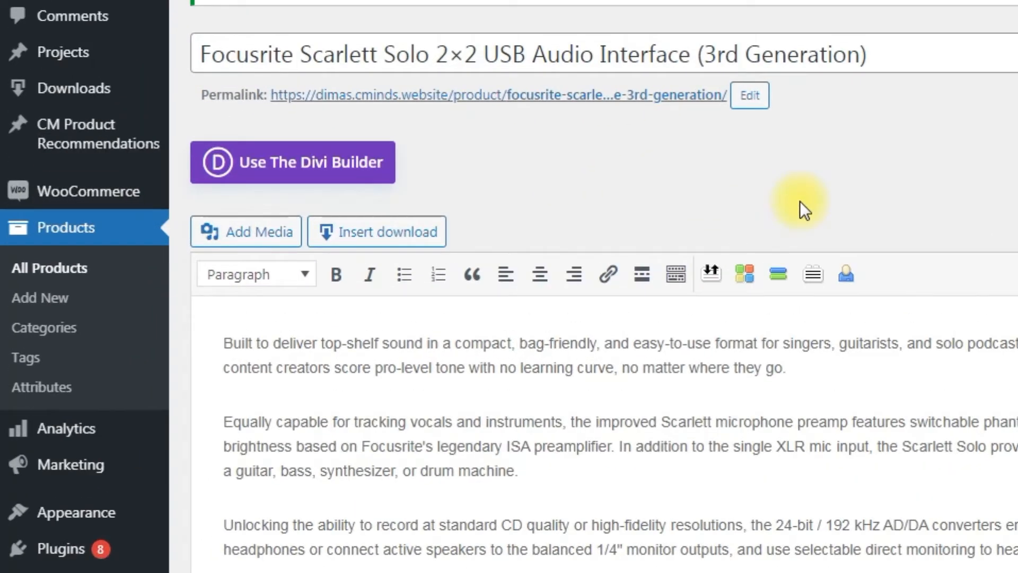
Start a new CM product recommendation titled "Focusrite Scarlett Solo 2x2 USB audio interface"
{"action": "mouse_move", "coordinate": [110, 144]}
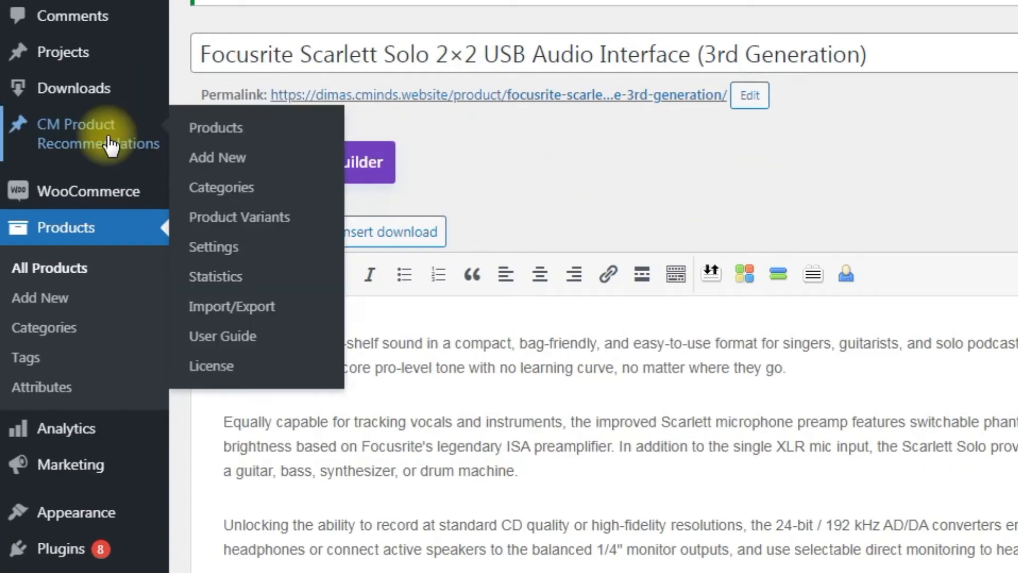
{"action": "left_click", "coordinate": [261, 139]}
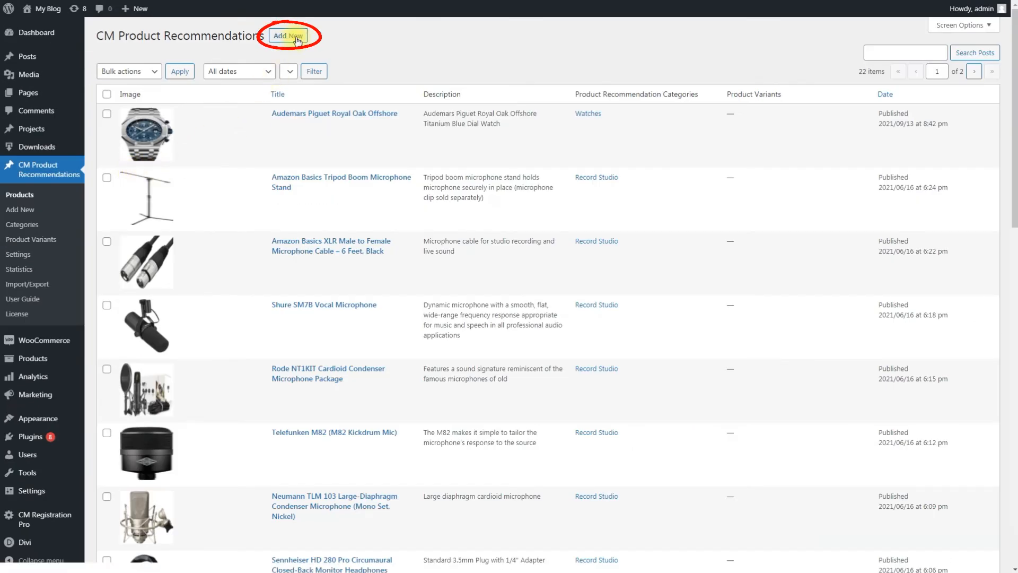
{"action": "left_click", "coordinate": [296, 38]}
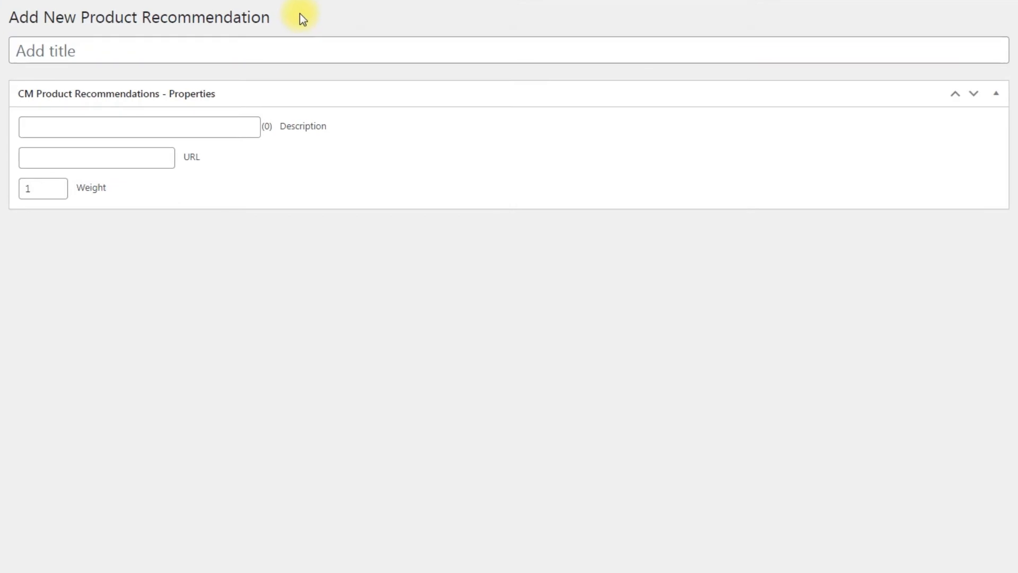
{"action": "left_click", "coordinate": [286, 50]}
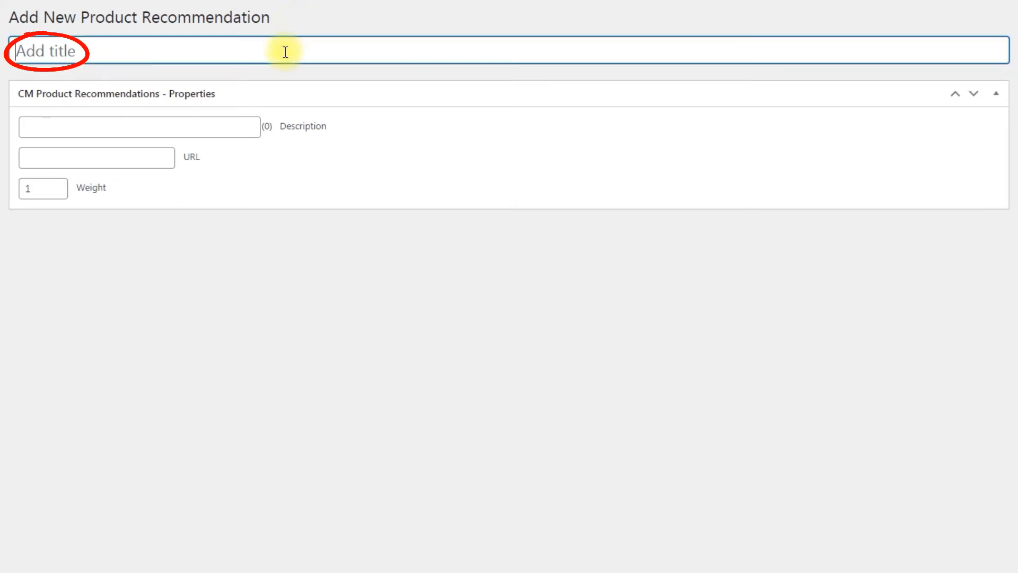
{"action": "type", "text": "Focusrite Scarlett Solo 2x2 USB audio interface"}
{"action": "left_click", "coordinate": [323, 30]}
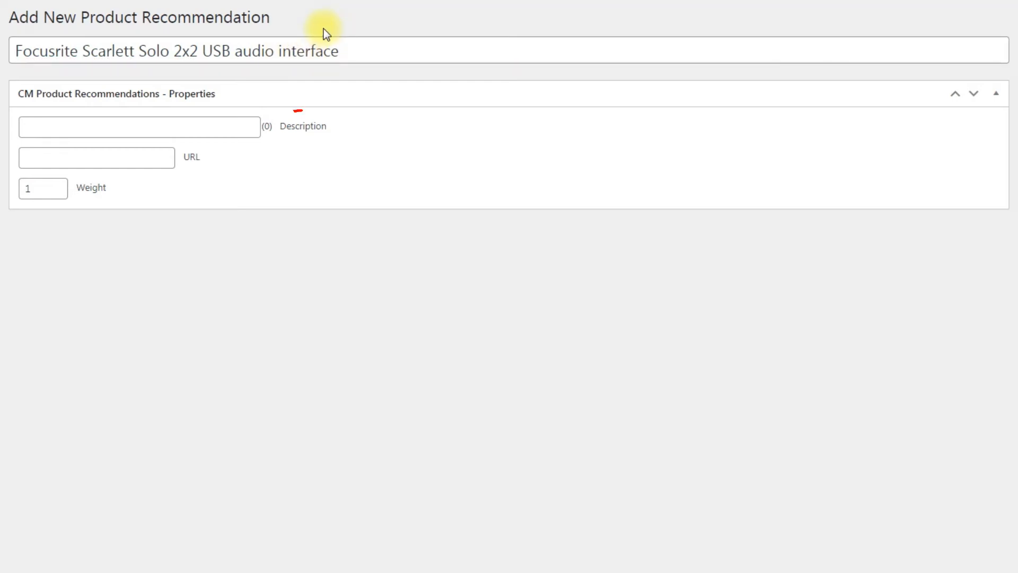
Enter the description "The third-generation Focusrite Scarlett Solo 2x2 USB audio interface" and paste the store product's link as the recommendation URL
{"action": "left_click", "coordinate": [214, 127]}
{"action": "key", "text": "ctrl+v"}
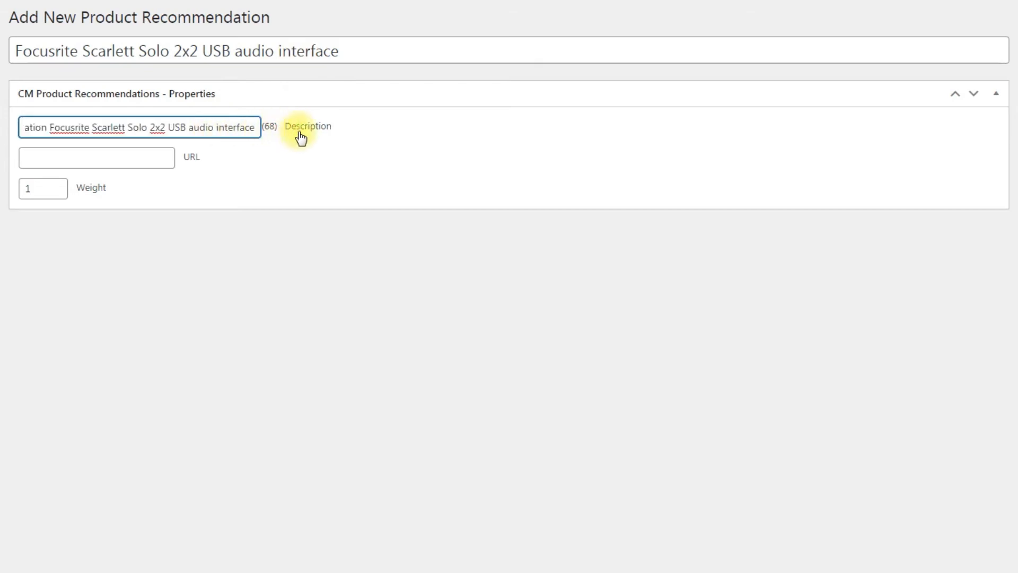
{"action": "left_click", "coordinate": [367, 144]}
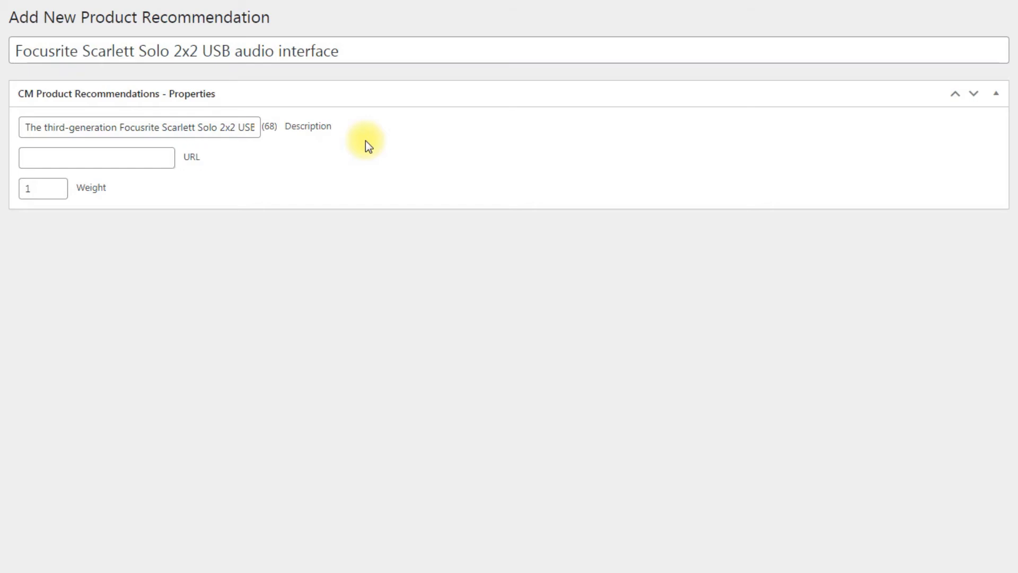
{"action": "left_click", "coordinate": [149, 157]}
{"action": "key", "text": "ctrl+v"}
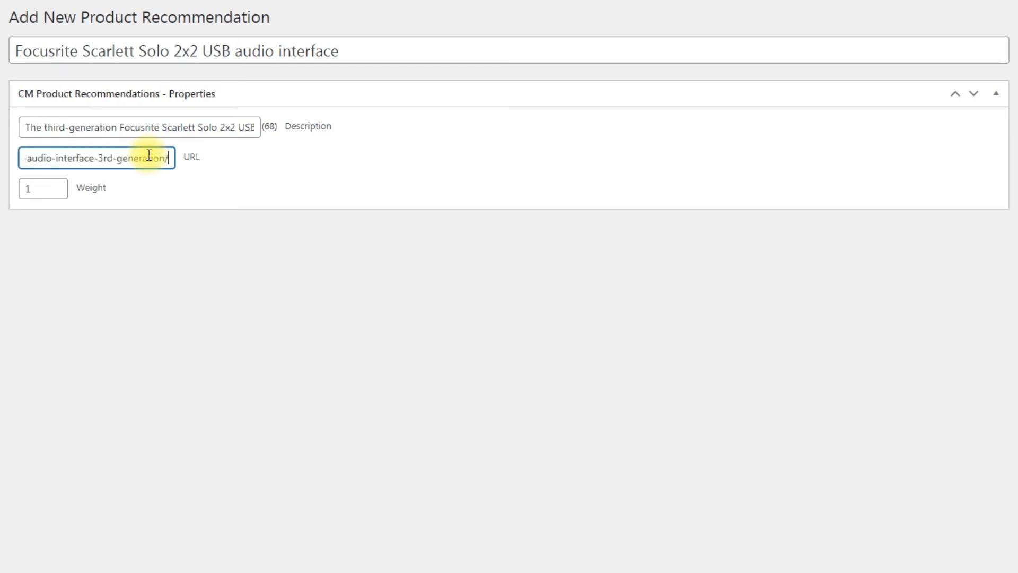
{"action": "left_click", "coordinate": [193, 177]}
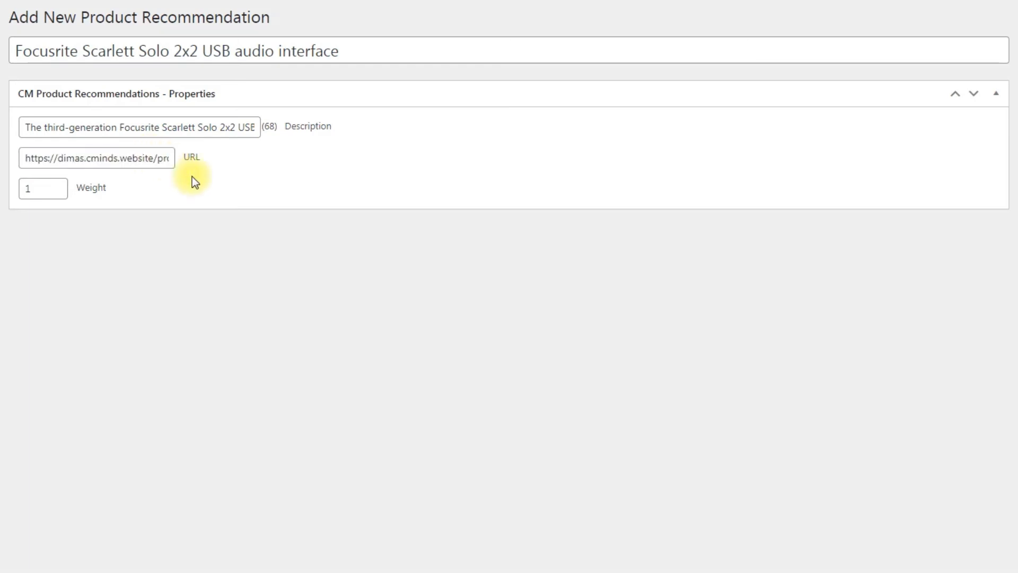
Set the recommendation's weight to 90 and assign it to the Record Studio category
{"action": "left_click_drag", "start_coordinate": [53, 189], "coordinate": [7, 190]}
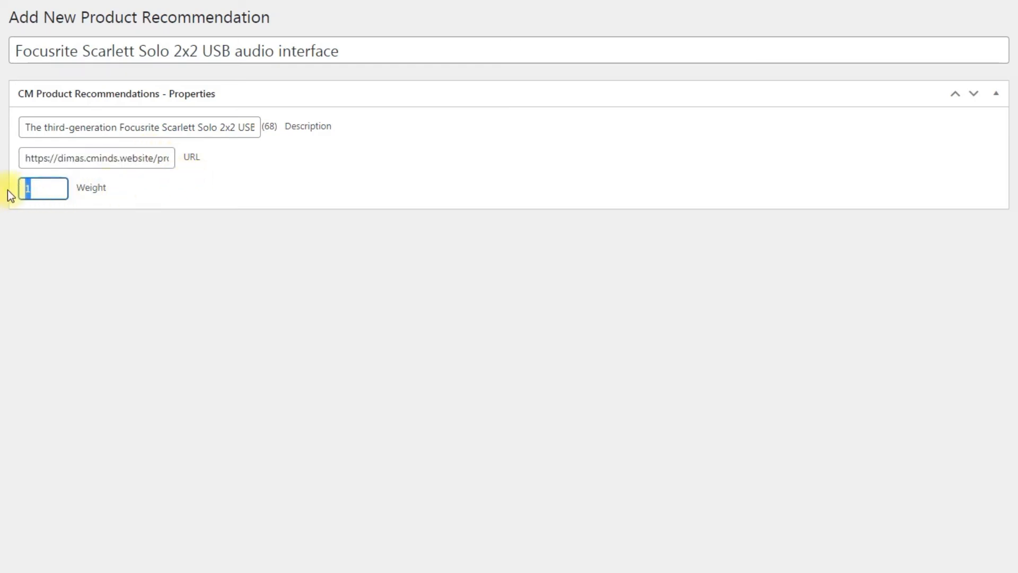
{"action": "left_click", "coordinate": [81, 231]}
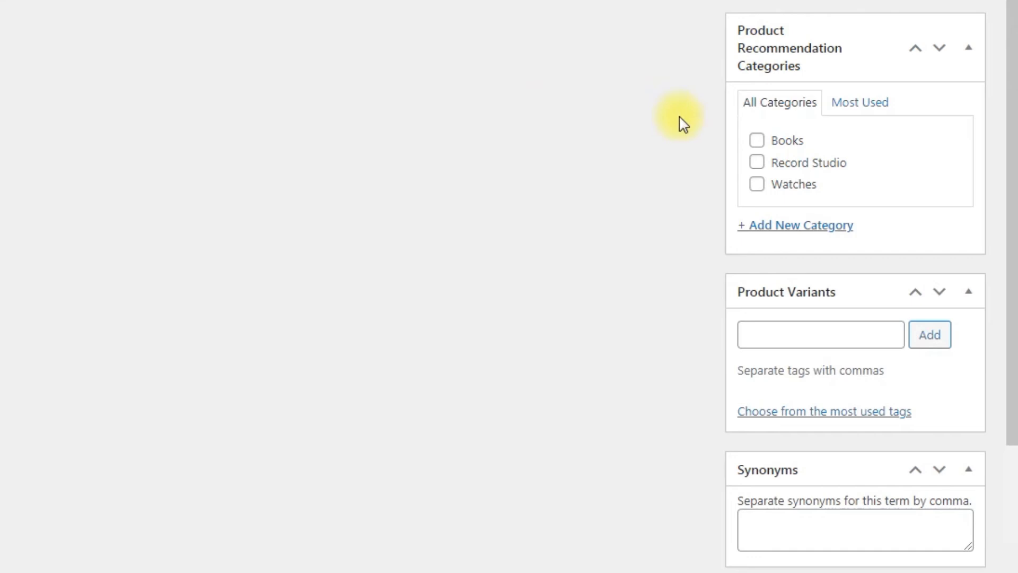
{"action": "left_click", "coordinate": [758, 162]}
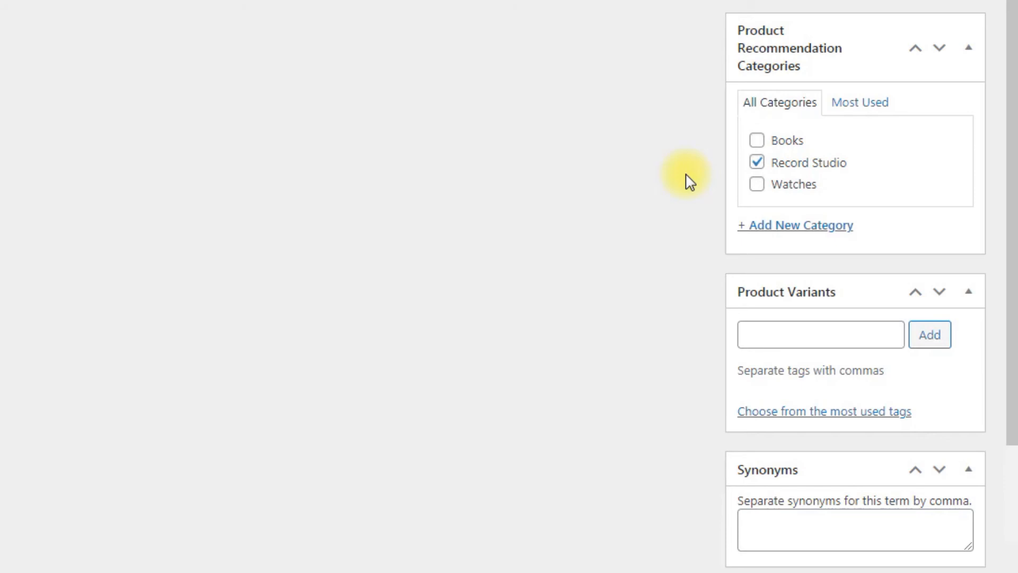
Add "Focusrite Scarlet, Audio Interface" as the recommendation's synonyms
{"action": "scroll", "coordinate": [685, 179], "scroll_direction": "down", "scroll_amount": 3}
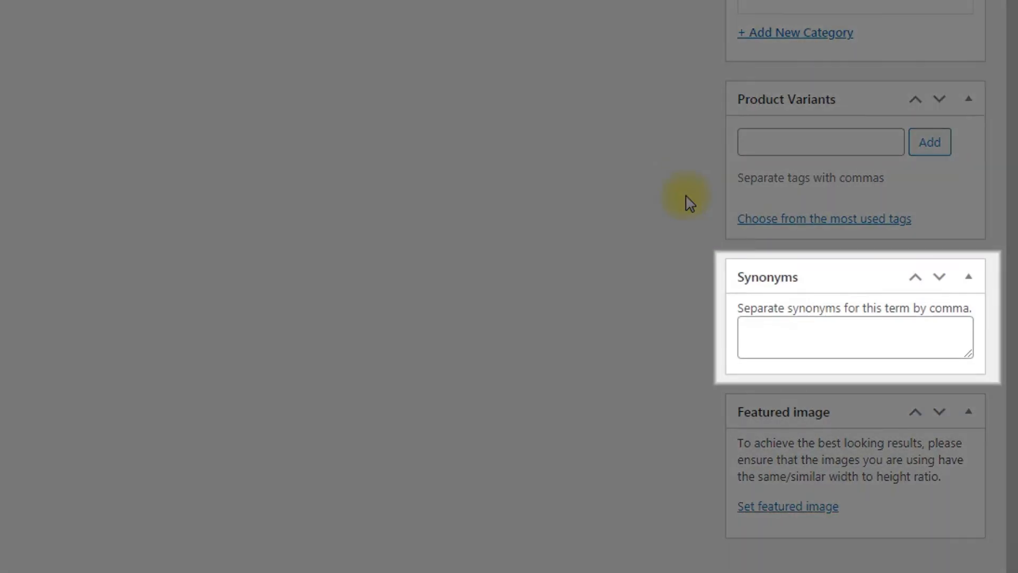
{"action": "left_click", "coordinate": [883, 332]}
{"action": "type", "text": "Focusrite Scarlet, Audio Interface"}
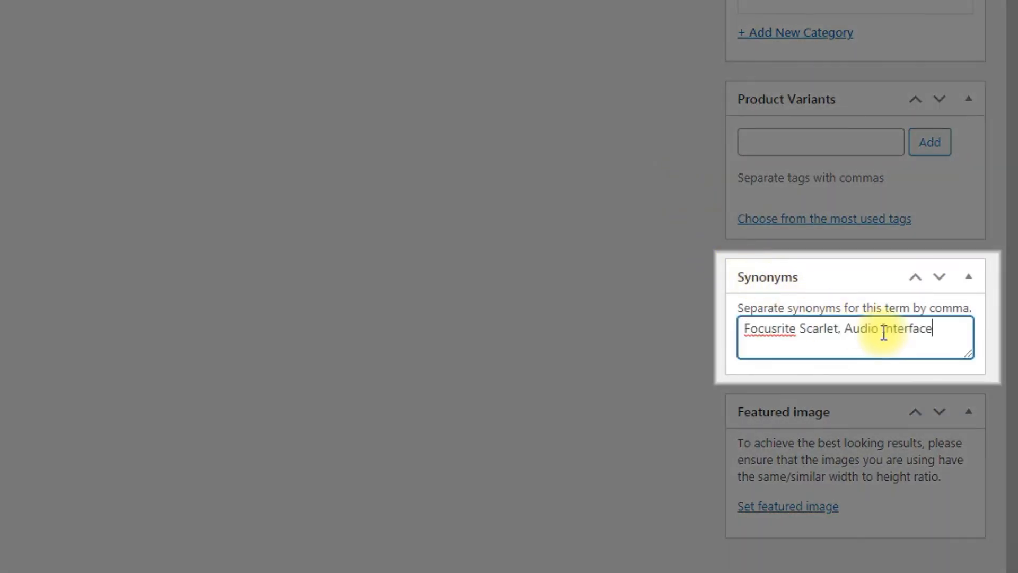
{"action": "left_click", "coordinate": [596, 345]}
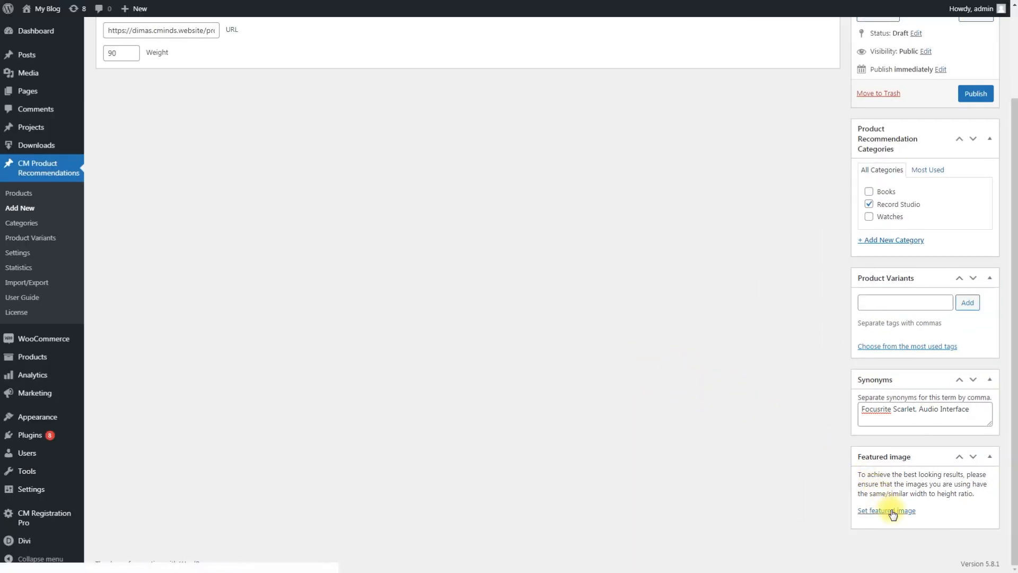
Set 01.jpg, the red audio interface photo, as the featured image and publish the recommendation
{"action": "left_click", "coordinate": [892, 512]}
{"action": "left_click", "coordinate": [328, 143]}
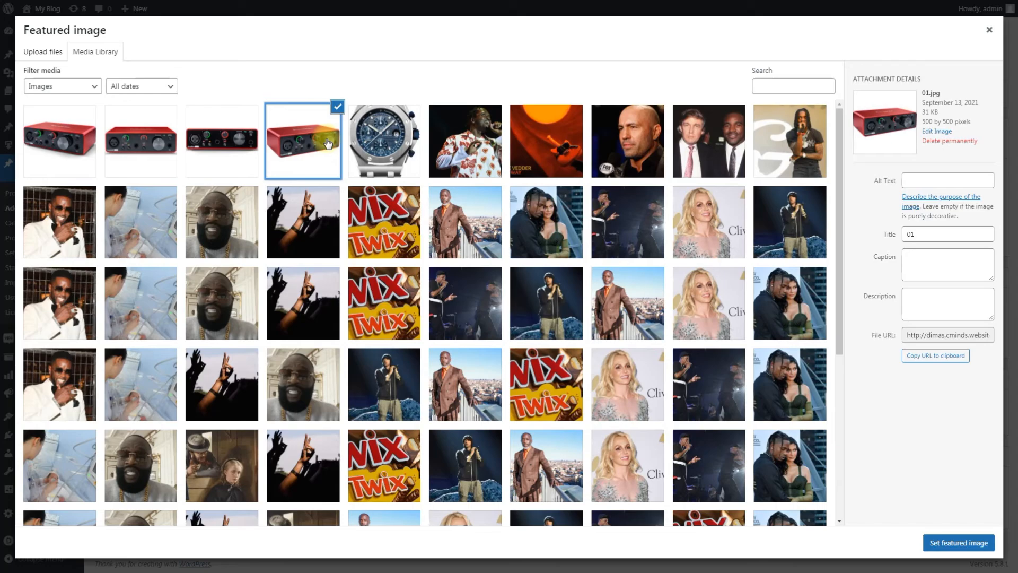
{"action": "left_click", "coordinate": [943, 539]}
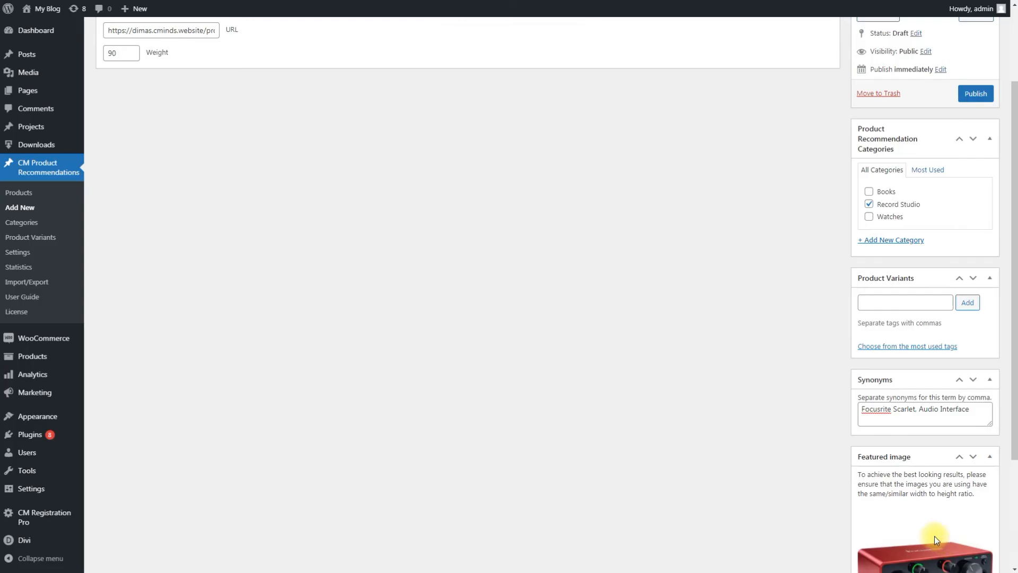
{"action": "scroll", "coordinate": [790, 475], "scroll_direction": "down", "scroll_amount": 3}
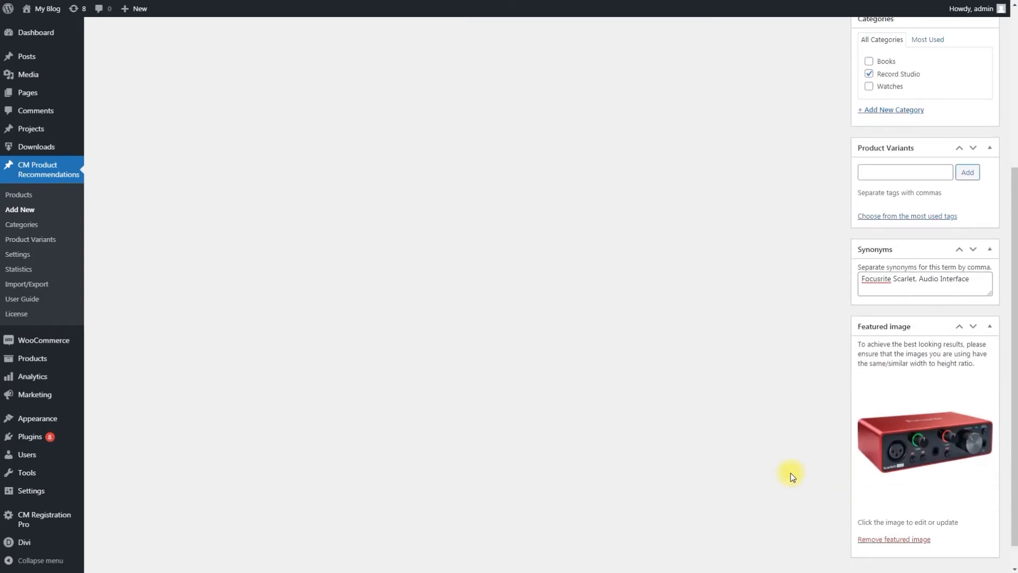
{"action": "scroll", "coordinate": [790, 476], "scroll_direction": "up", "scroll_amount": 5}
{"action": "left_click", "coordinate": [974, 204]}
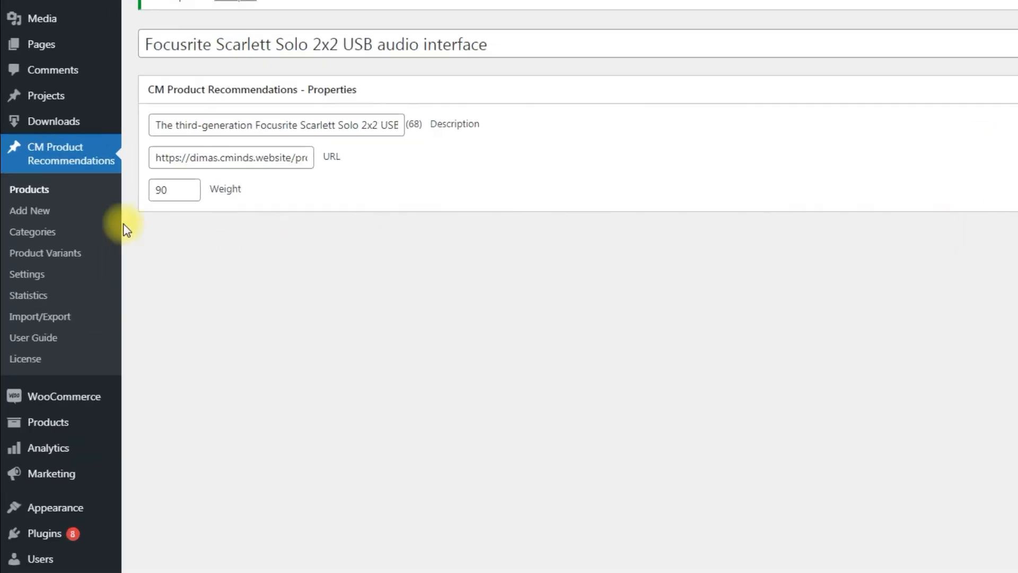
Review the list of product recommendations and the home recording studio article down to its CM Product Recommendations widget
{"action": "left_click", "coordinate": [40, 184]}
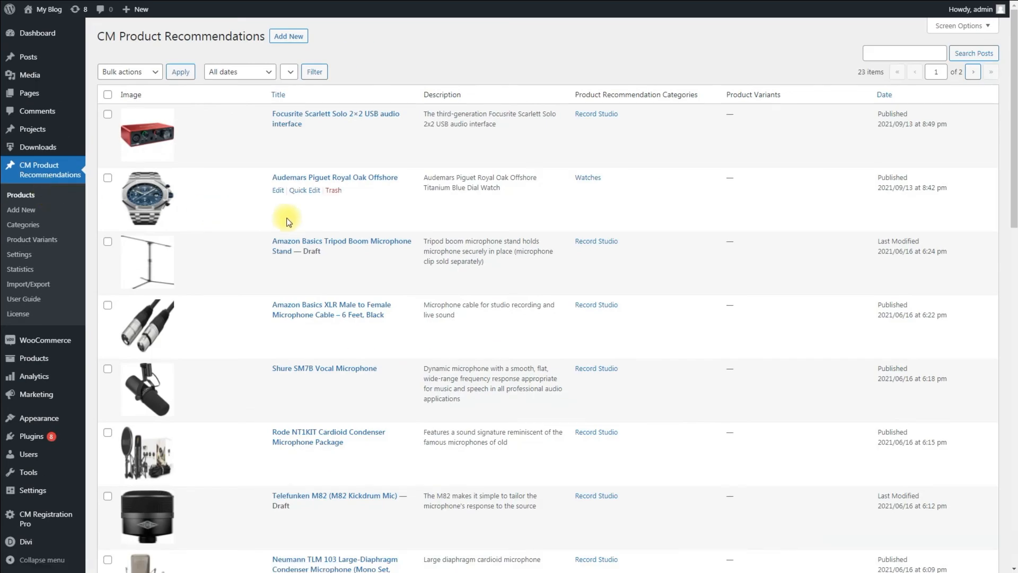
{"action": "scroll", "coordinate": [504, 265], "scroll_direction": "down", "scroll_amount": 10}
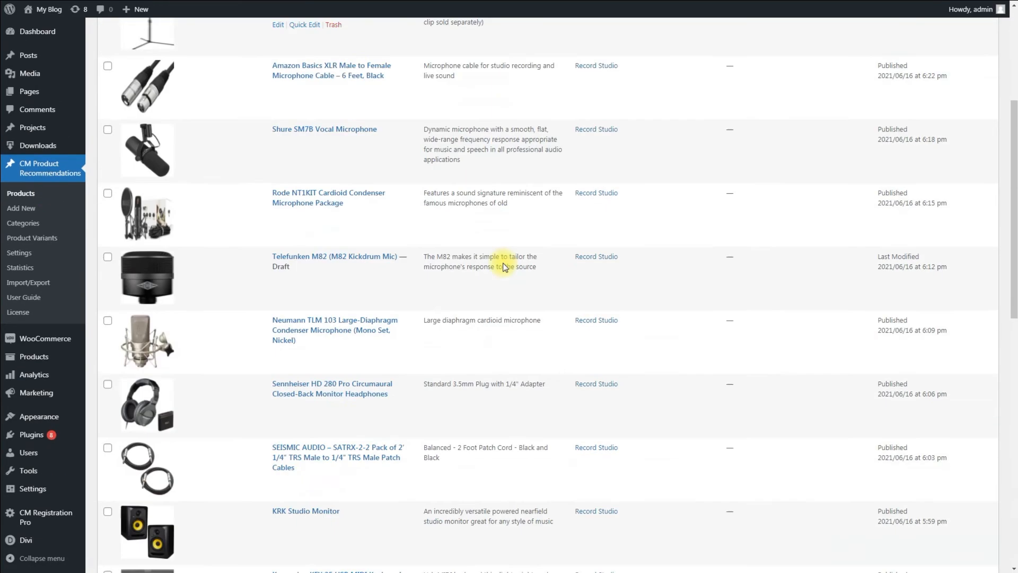
{"action": "scroll", "coordinate": [504, 267], "scroll_direction": "down", "scroll_amount": 5}
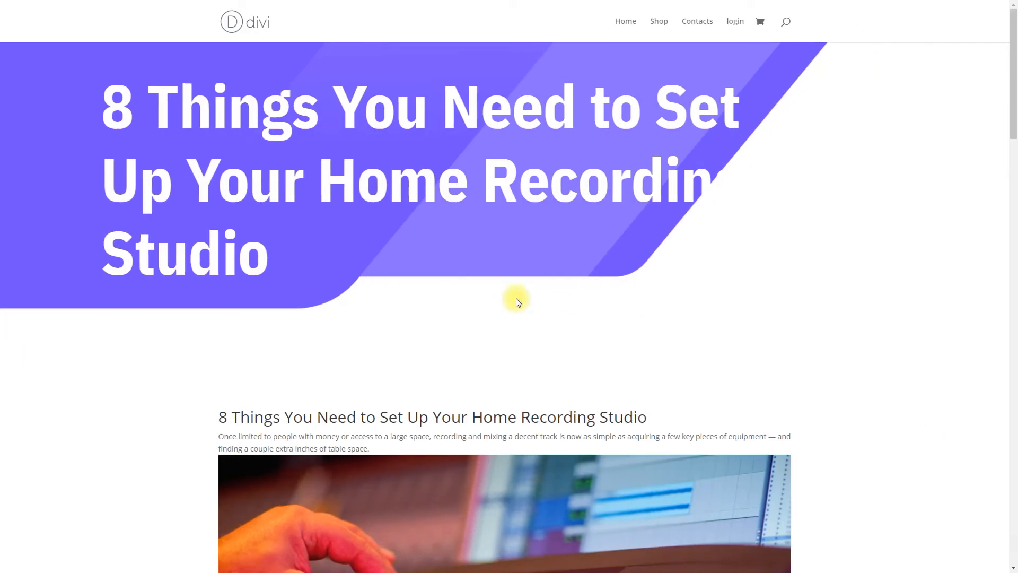
{"action": "scroll", "coordinate": [518, 301], "scroll_direction": "down", "scroll_amount": 15}
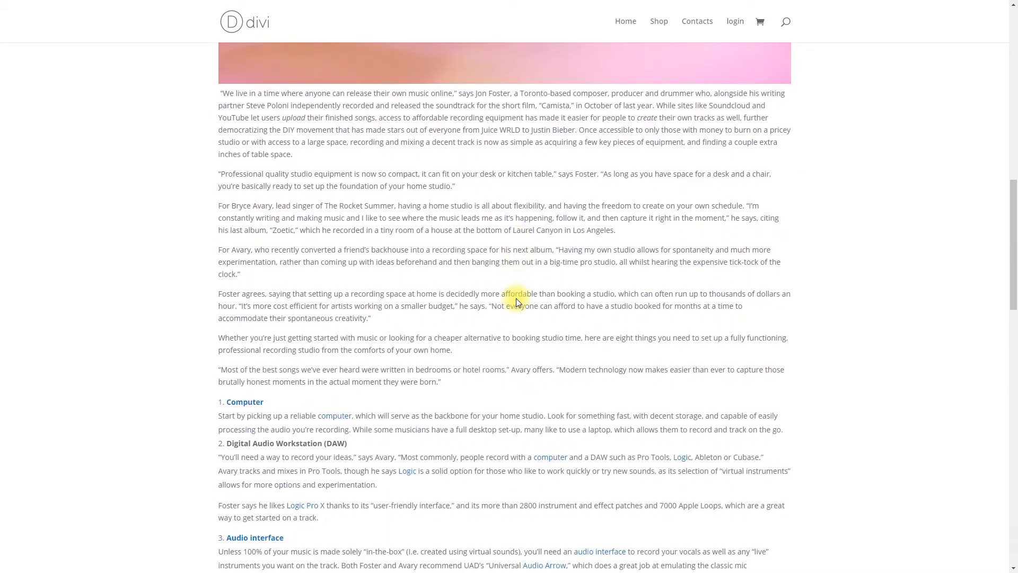
{"action": "scroll", "coordinate": [517, 298], "scroll_direction": "down", "scroll_amount": 20}
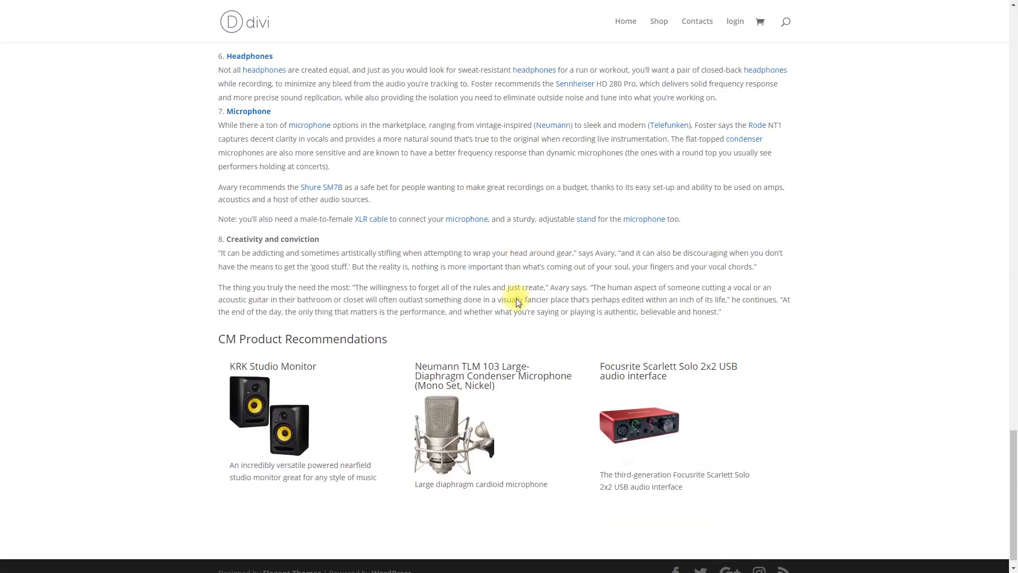
Open the recommended Focusrite Scarlett Solo's product page from the article and look through its gallery photos and description
{"action": "left_click", "coordinate": [641, 406]}
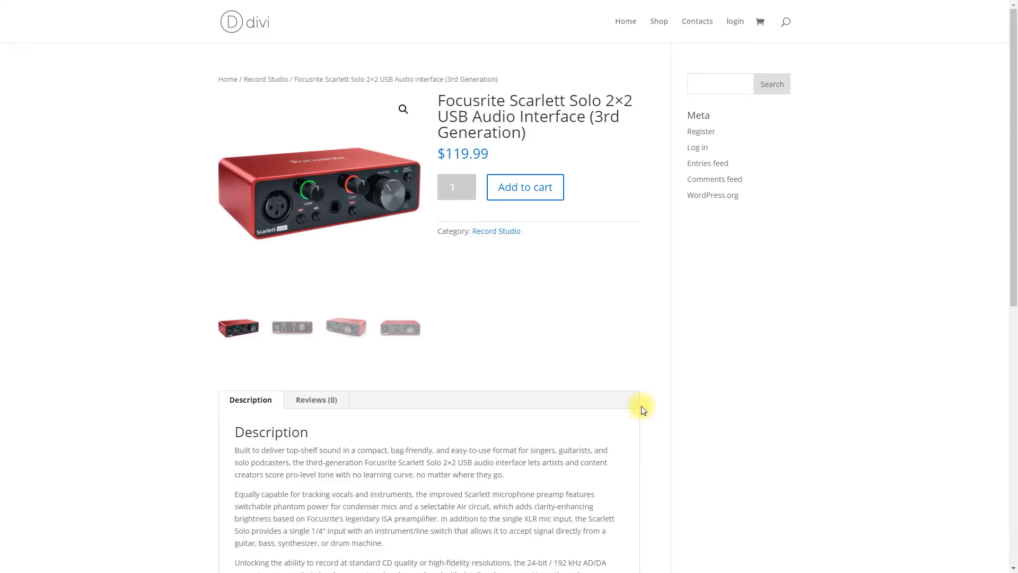
{"action": "left_click", "coordinate": [292, 327]}
{"action": "left_click", "coordinate": [346, 328]}
{"action": "left_click", "coordinate": [401, 331]}
{"action": "scroll", "coordinate": [529, 340], "scroll_direction": "down", "scroll_amount": 9}
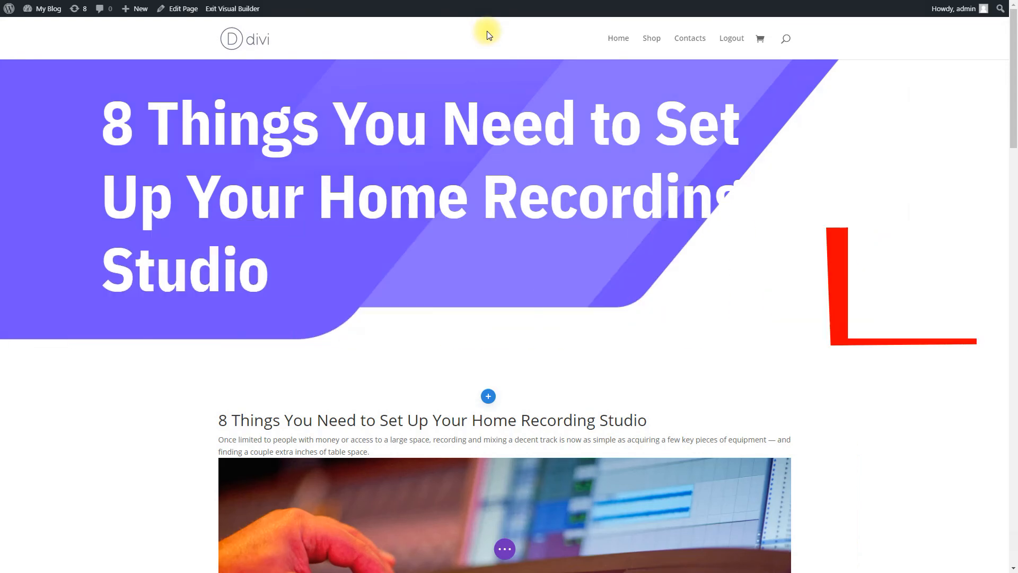
Insert the shortcode [cm_product_recommend] on its own line between the article's "8 Things You Need" heading and the introductory paragraph
{"action": "scroll", "coordinate": [486, 30], "scroll_direction": "down", "scroll_amount": 5}
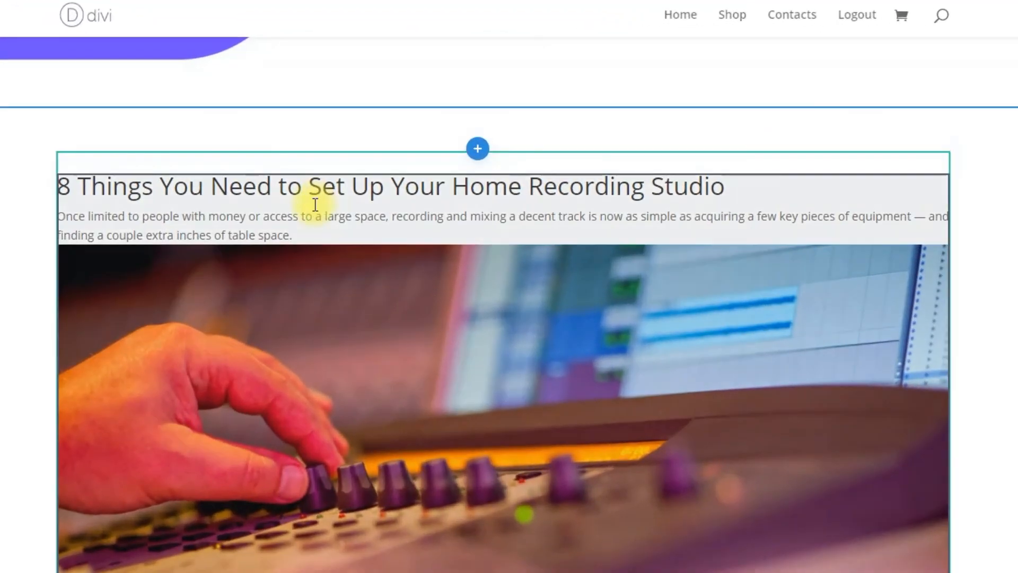
{"action": "left_click", "coordinate": [382, 158]}
{"action": "left_click", "coordinate": [60, 164]}
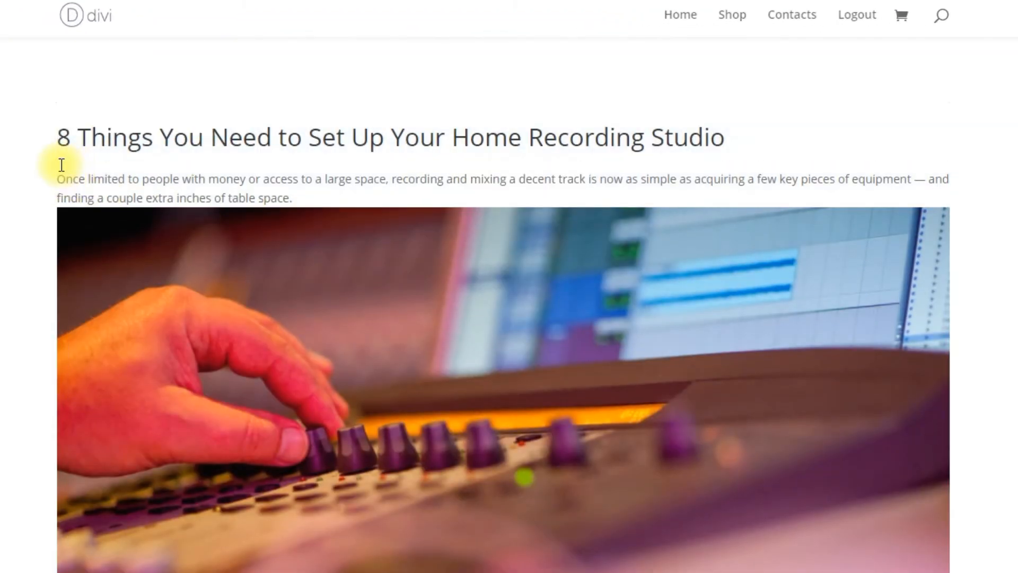
{"action": "type", "text": "[cm_product_recommend]"}
{"action": "key", "text": "Return"}
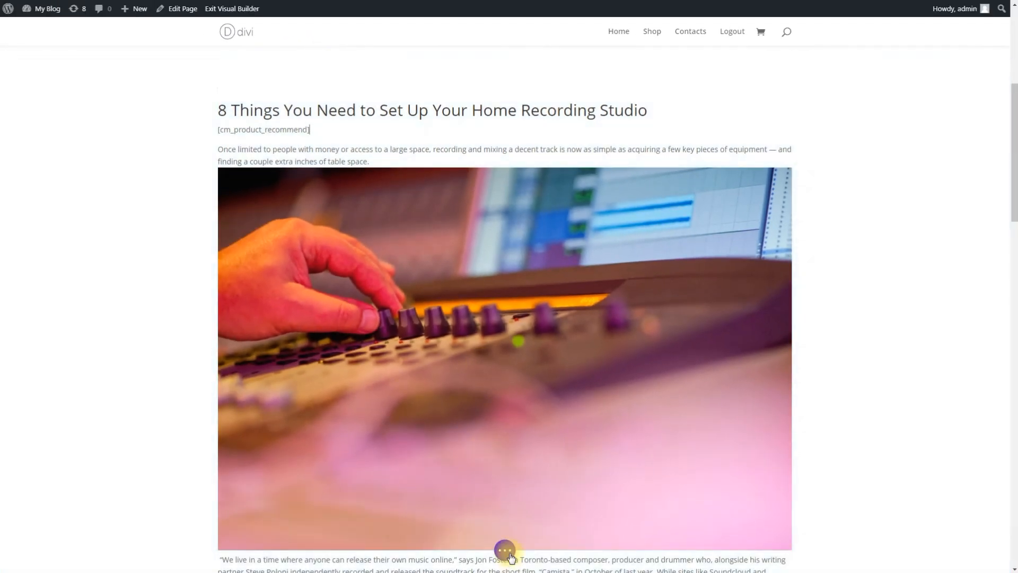
Save the article page and check the recommendations widget under the heading on the published page
{"action": "left_click", "coordinate": [511, 557]}
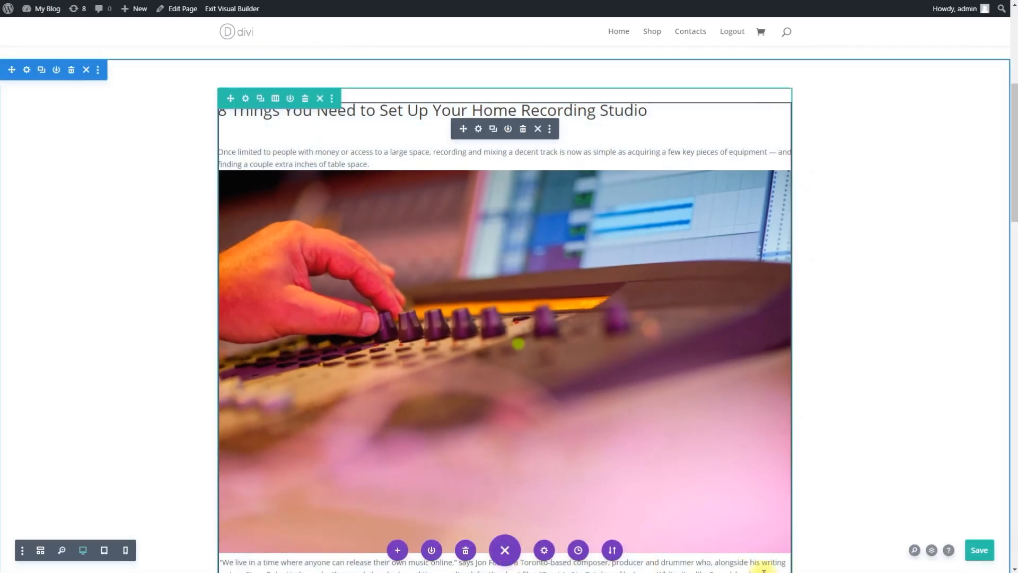
{"action": "left_click", "coordinate": [977, 554]}
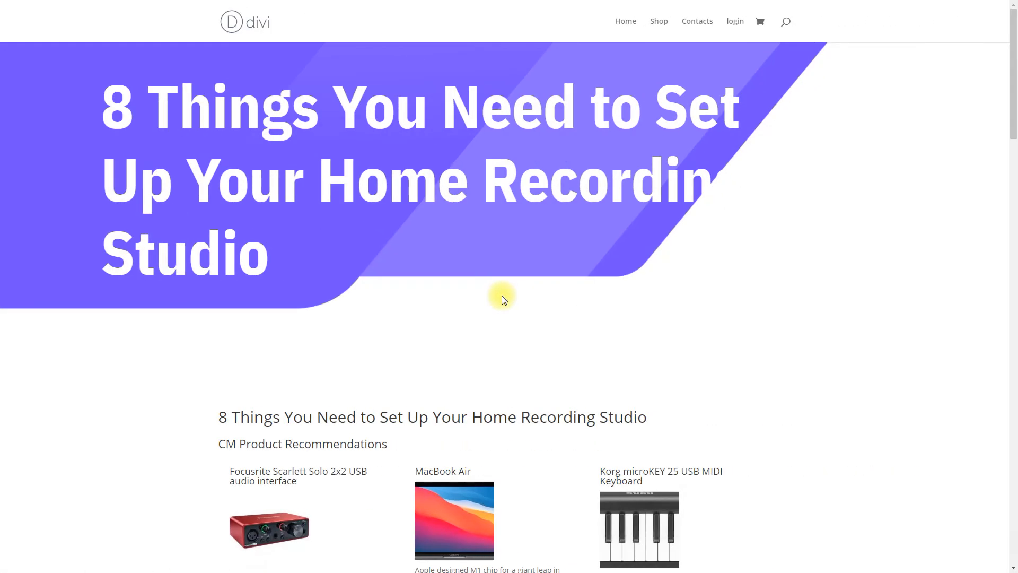
{"action": "scroll", "coordinate": [500, 295], "scroll_direction": "down", "scroll_amount": 5}
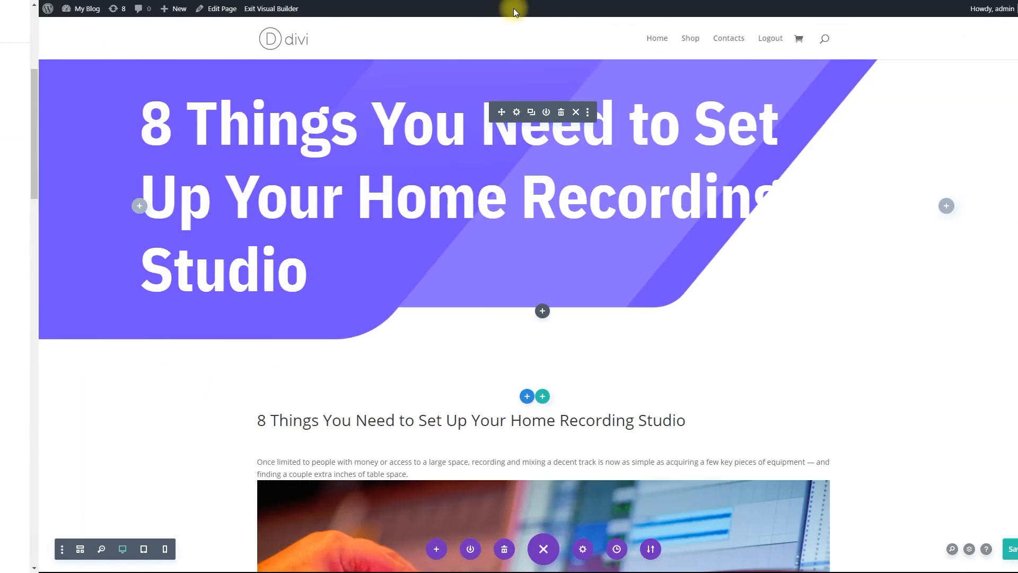